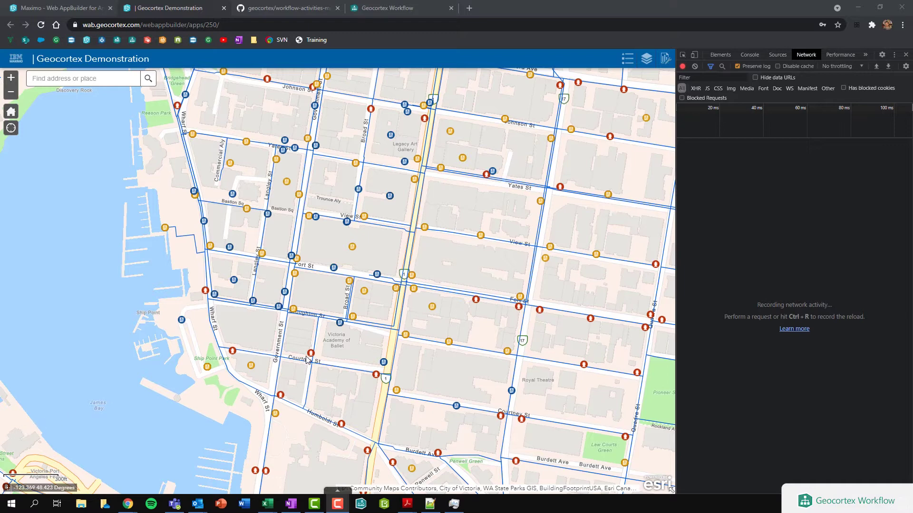
Open the Please Login panel from the work-order widget in the header toolbar.
left_click(665, 60)
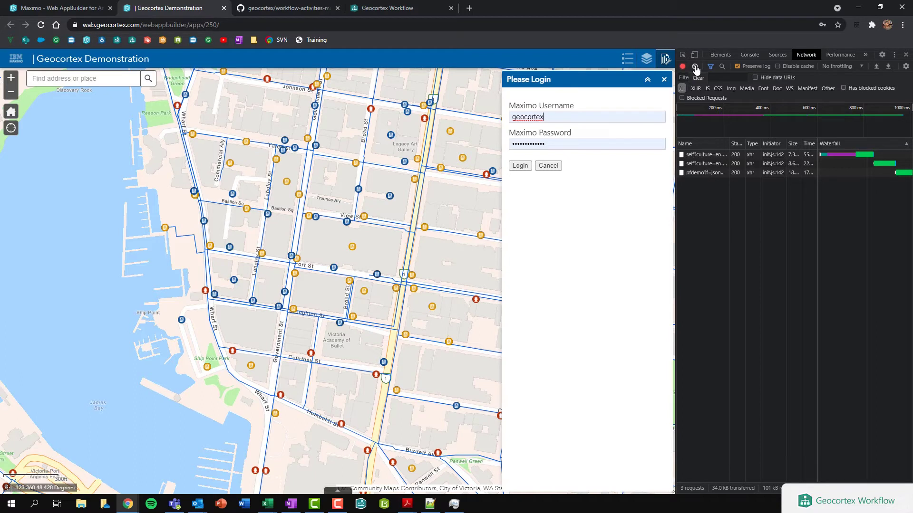
Clear the DevTools network log and submit the prefilled Maximo login, which is rejected.
left_click(695, 67)
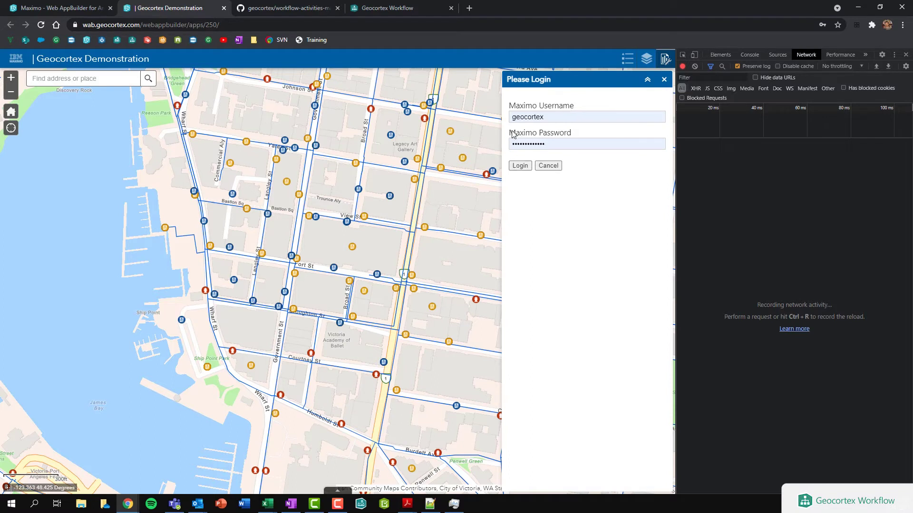
left_click(517, 167)
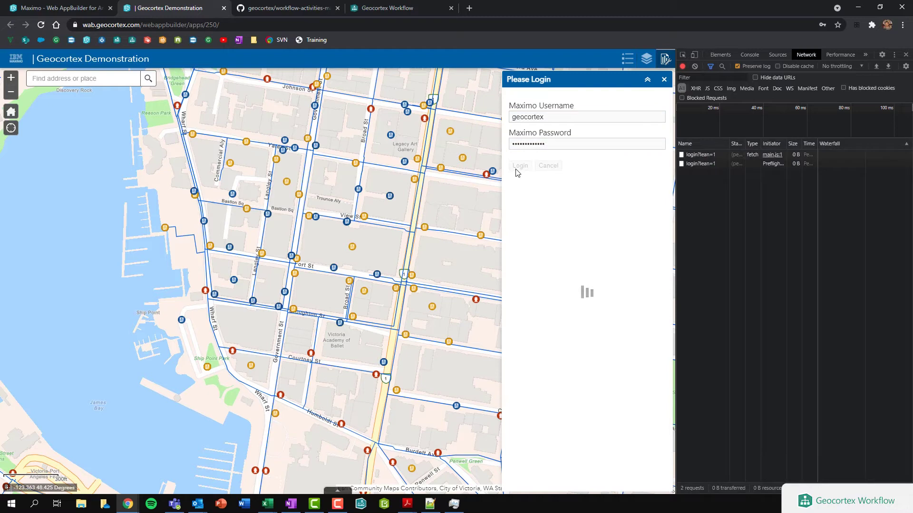
Check the failed request's headers, then log in as 'maximo' with the re-entered password.
left_click(696, 155)
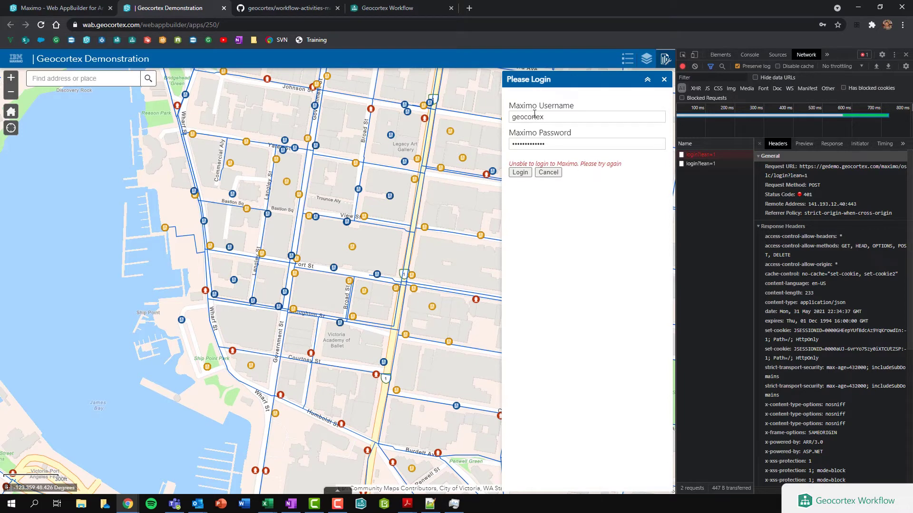
double_click(560, 116)
type("maximo")
key("Tab")
type("maxadmi")
left_click(521, 173)
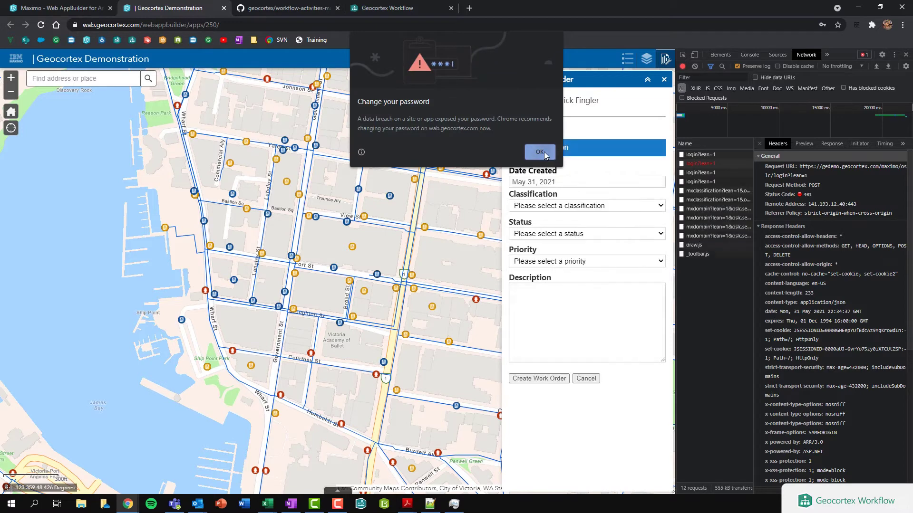
Dismiss the password warning and place the work order location point on the north–south street.
left_click(541, 153)
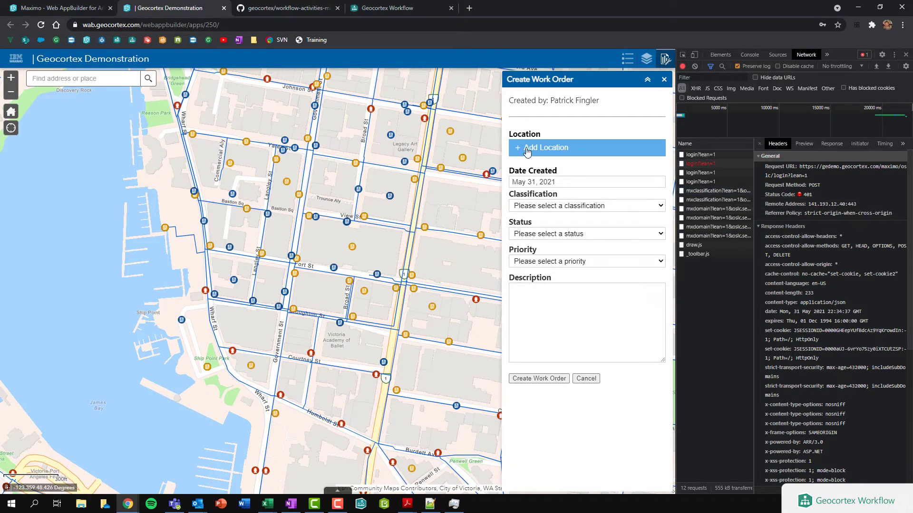
left_click(551, 149)
left_click(411, 257)
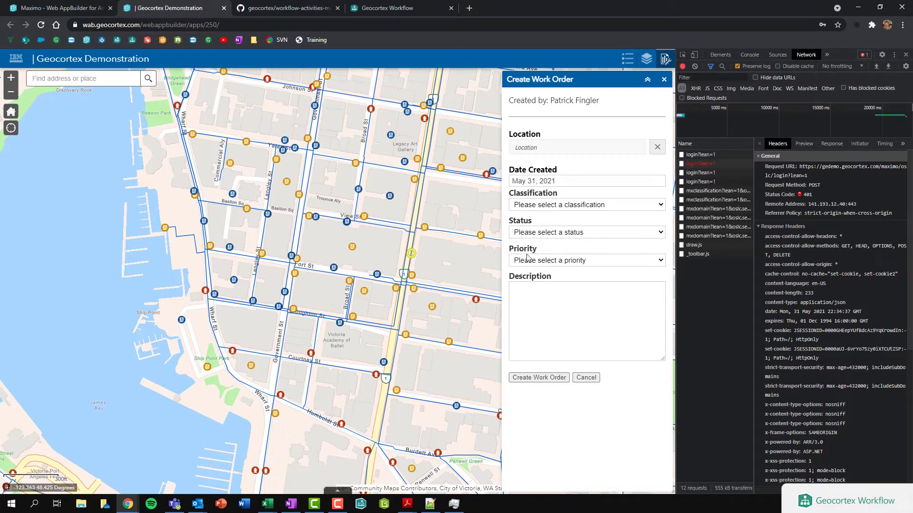
Set Classification to Ball Valve, Status to Waiting to be scheduled, and Priority to Medium.
left_click(535, 208)
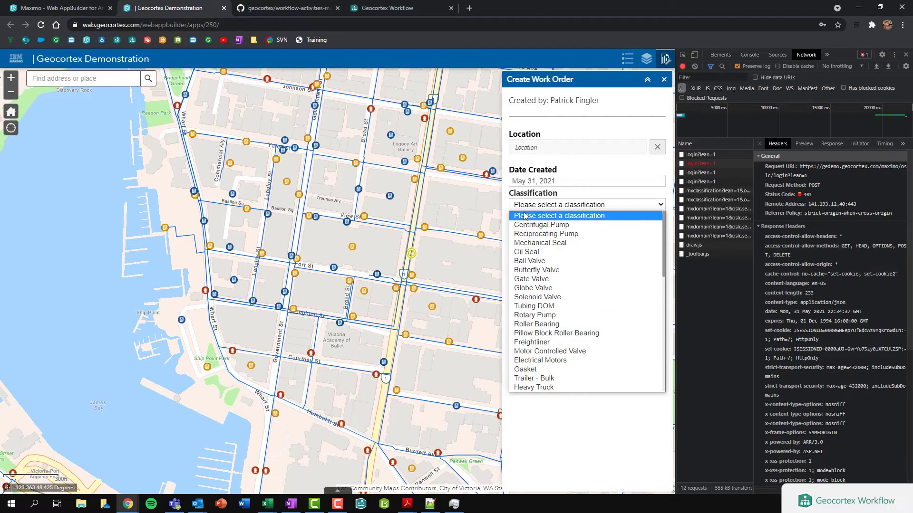
left_click(538, 262)
left_click(545, 233)
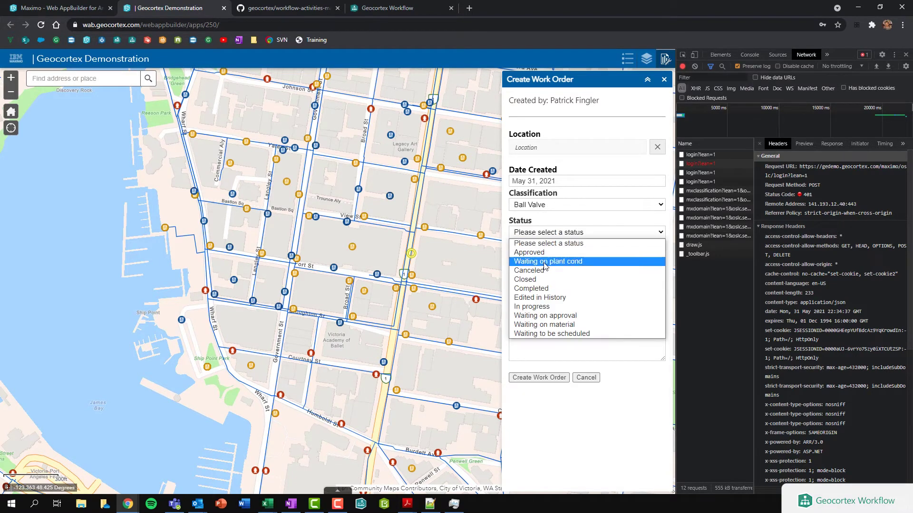
left_click(547, 334)
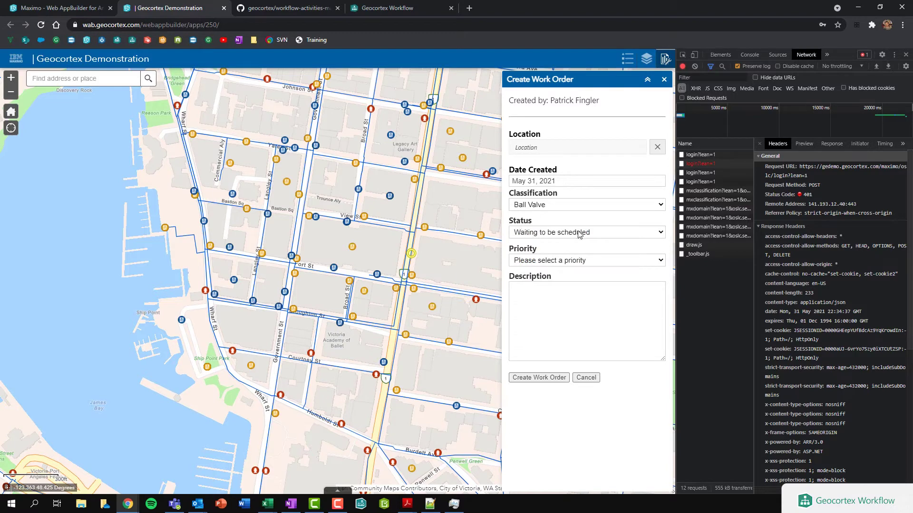
left_click(553, 263)
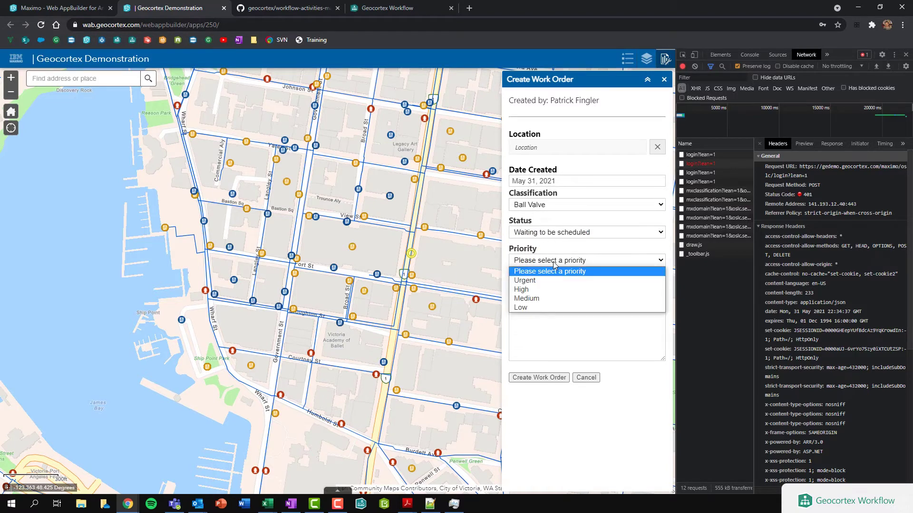
left_click(534, 299)
Enter the description 'Need to do some maintenance on ball valve.'.
left_click(567, 317)
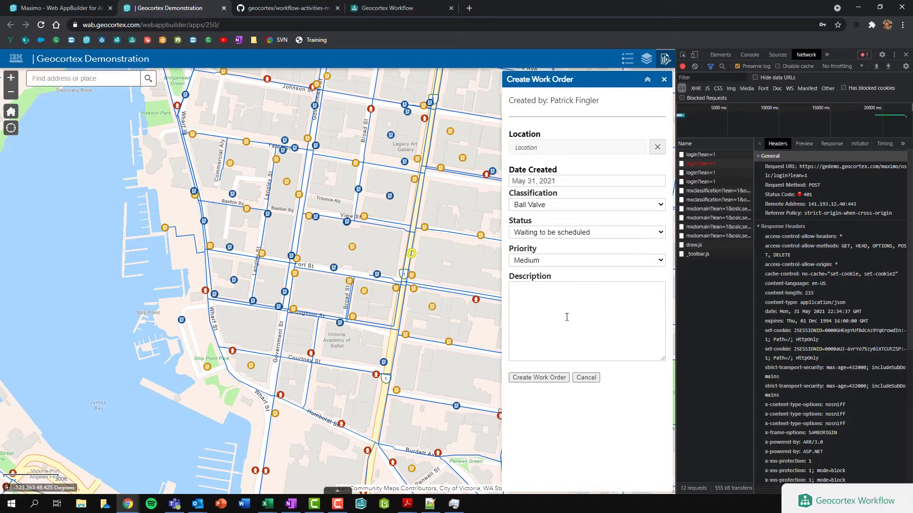
type("Need to do some maintenance on v")
key("BackSpace")
type("ball ")
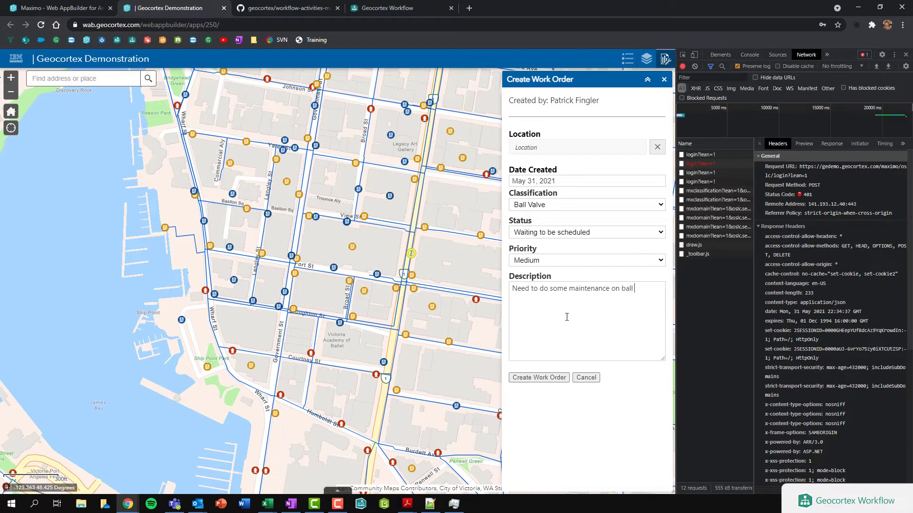
type("valve.")
Review the mxclassification and mxdomain lookup requests, then submit the work order to Maximo.
left_click(543, 207)
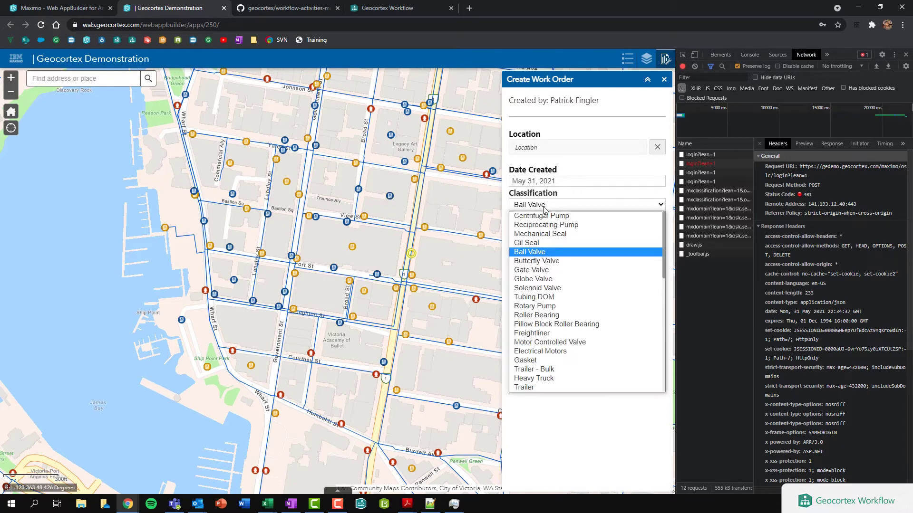
left_click(544, 210)
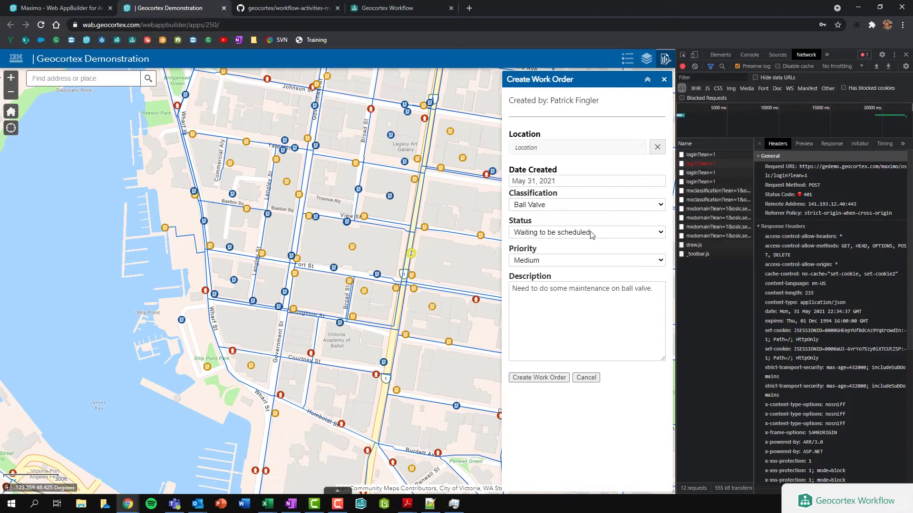
left_click(718, 194)
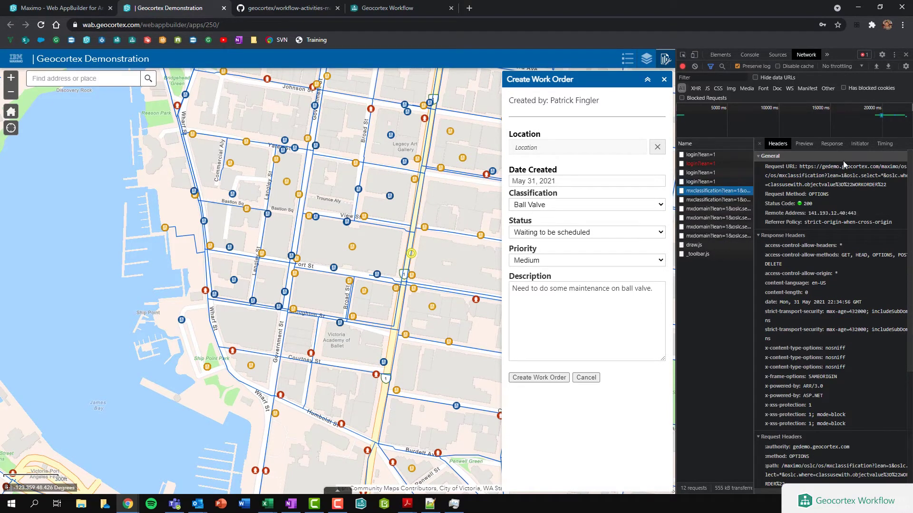
scroll(801, 207, "down", 4)
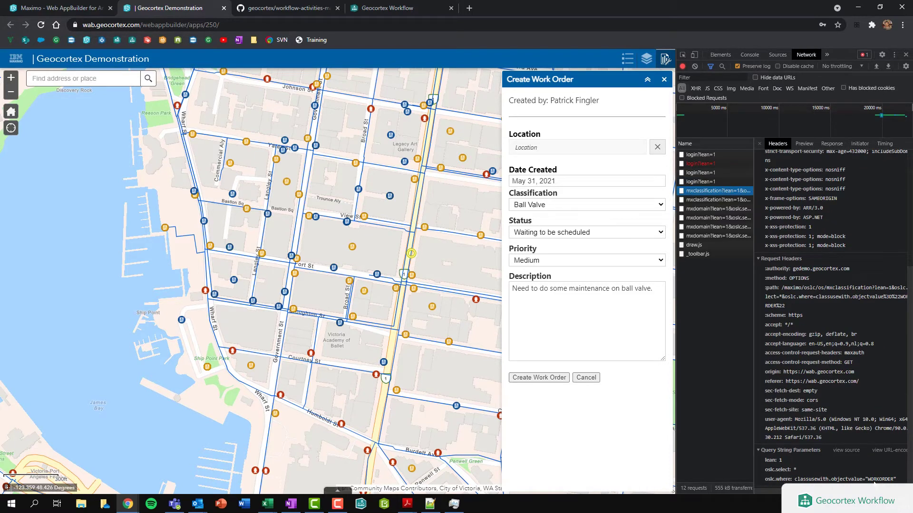
left_click(713, 208)
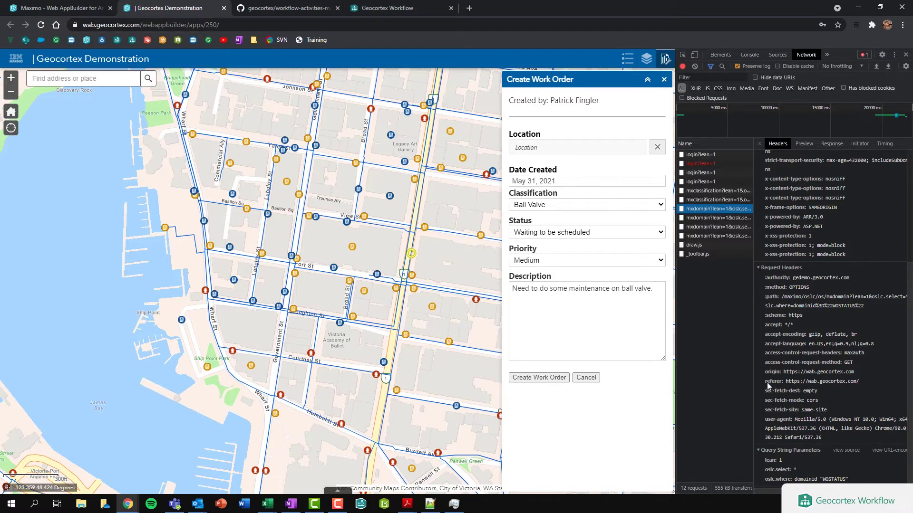
left_click(706, 230)
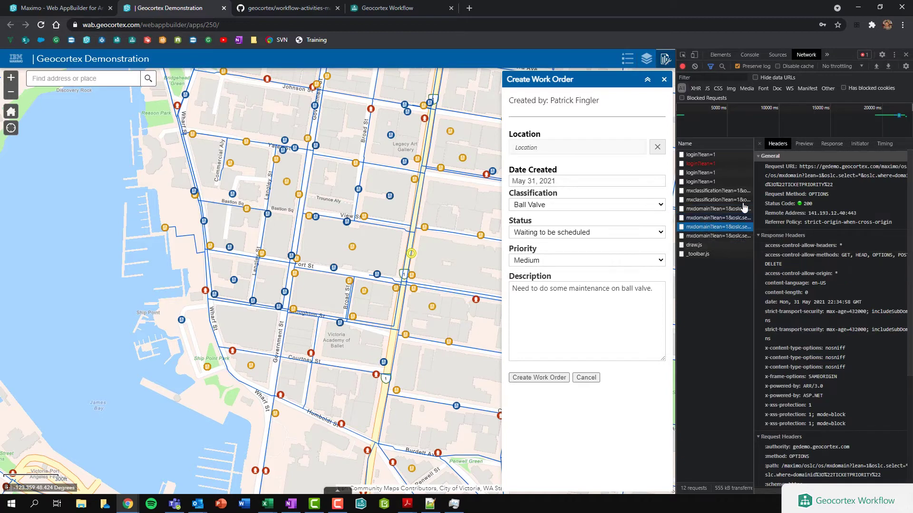
scroll(815, 356, "down", 2)
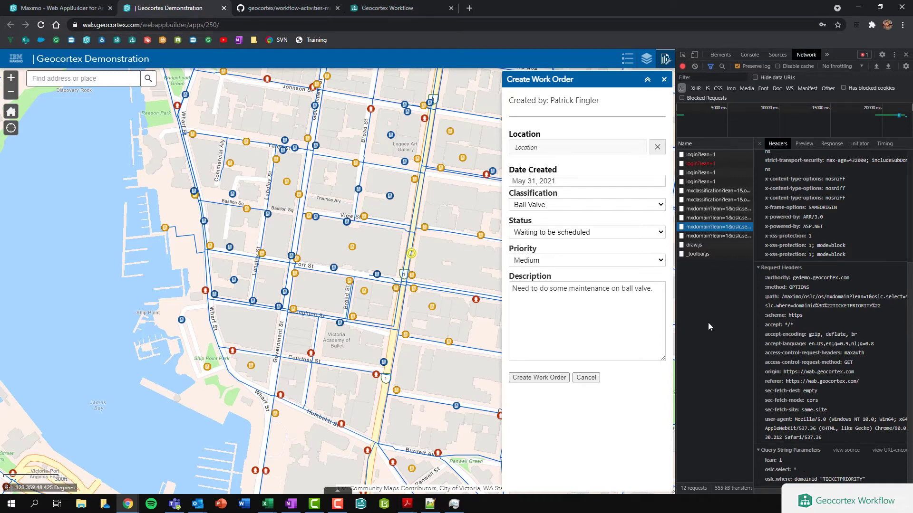
left_click(536, 377)
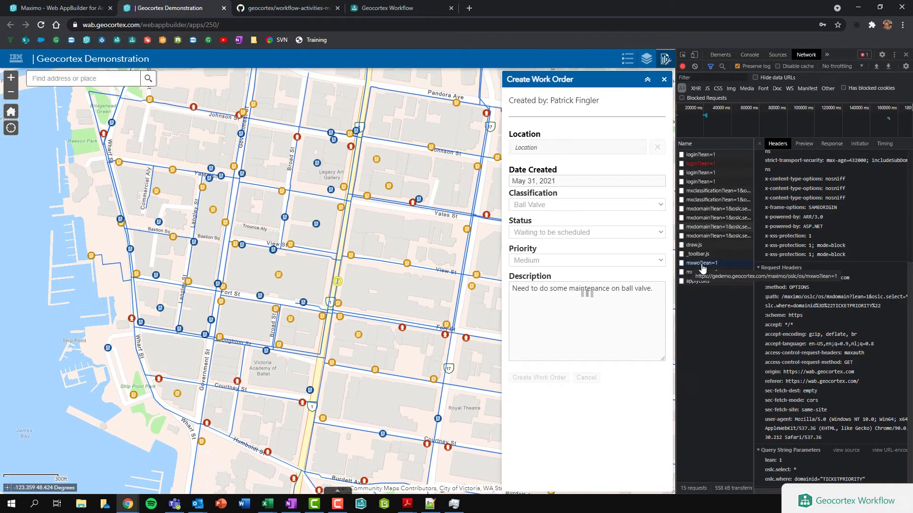
Inspect the mxwo creation POST headers and payload, then show the new work order's map details.
left_click(697, 269)
scroll(697, 273, "up", 3)
left_click(695, 264)
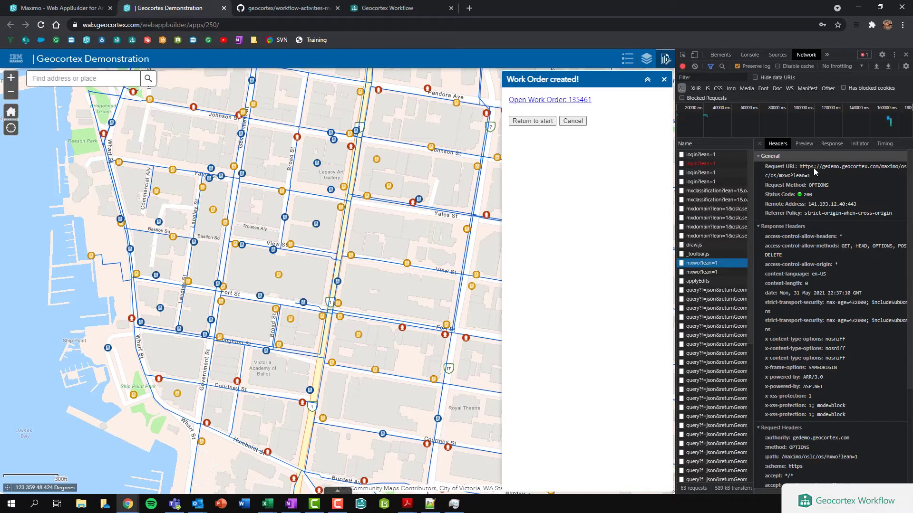
scroll(812, 170, "down", 3)
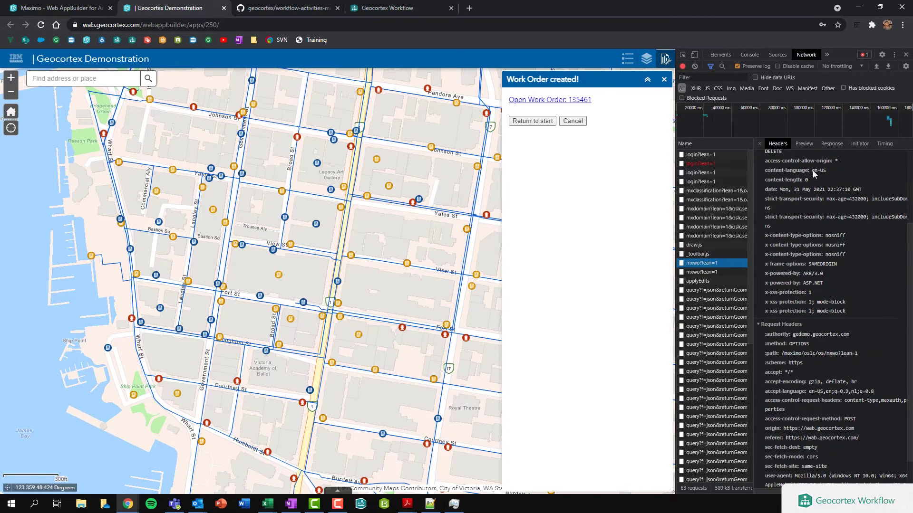
left_click(702, 272)
scroll(789, 214, "down", 5)
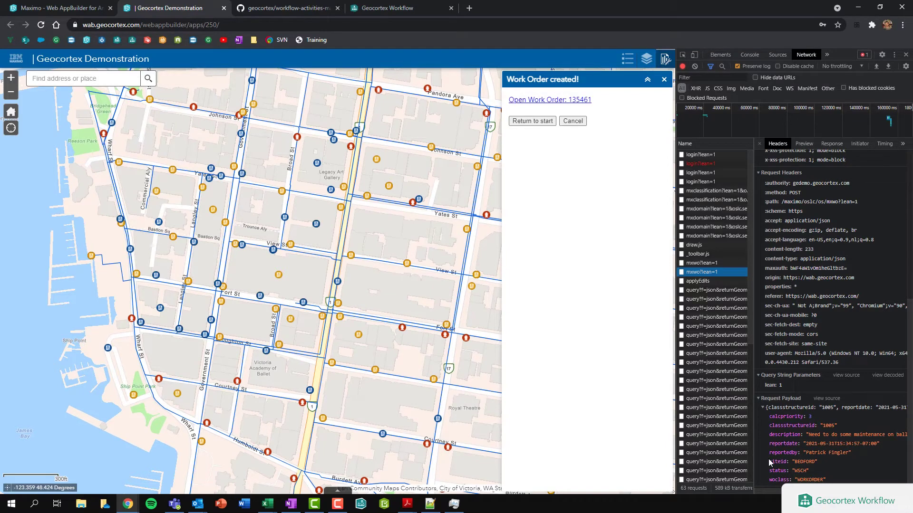
left_click(338, 284)
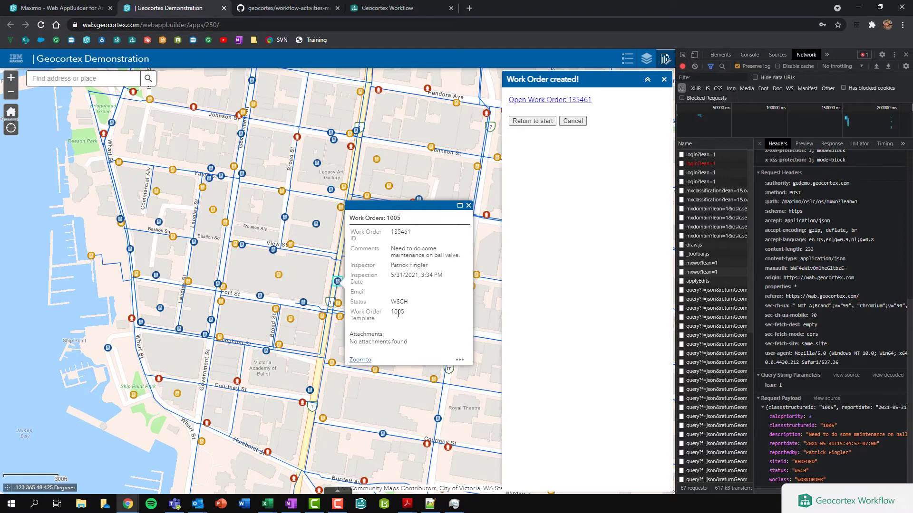
Close the details popup and open the new work order in Maximo, signing in as 'maximo'.
left_click(468, 206)
left_click(532, 100)
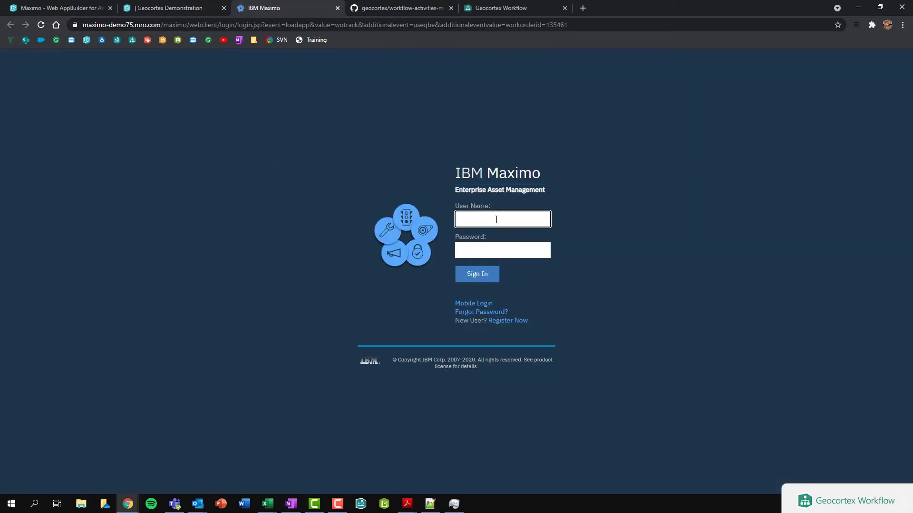
type("maximo")
key("Tab")
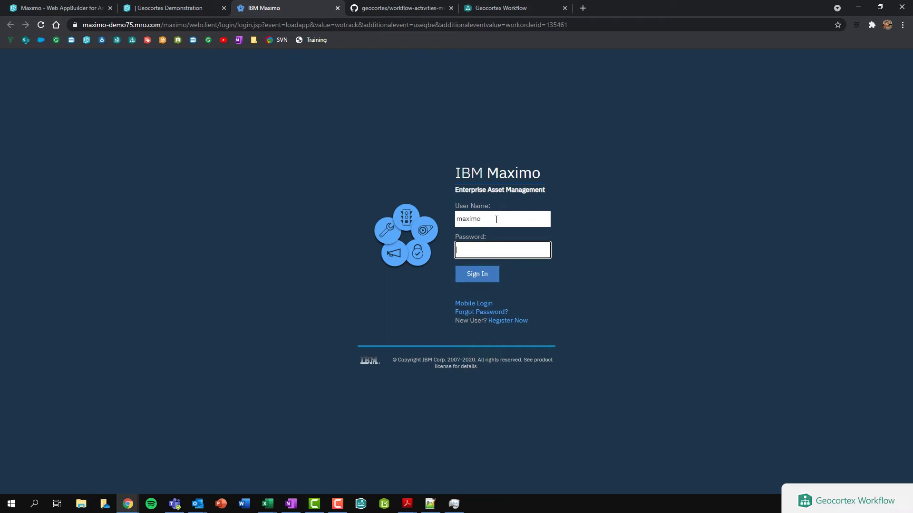
left_click(474, 275)
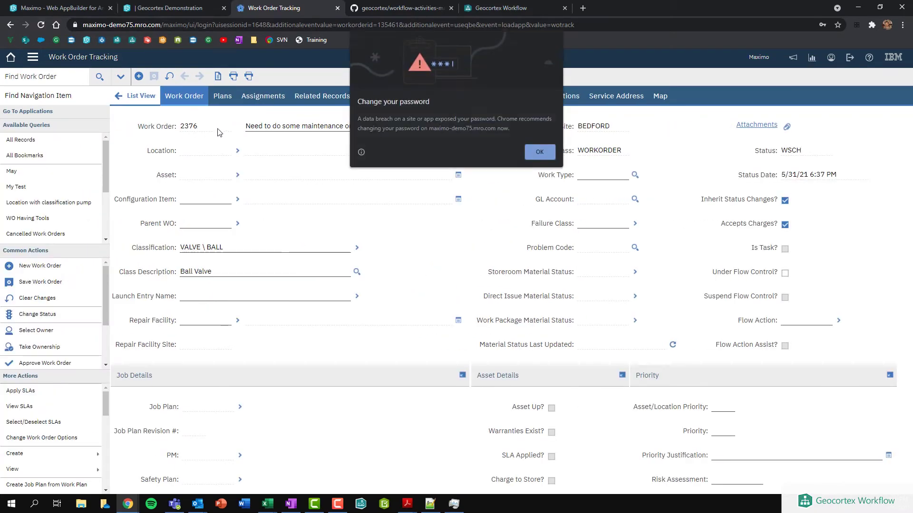
left_click(539, 151)
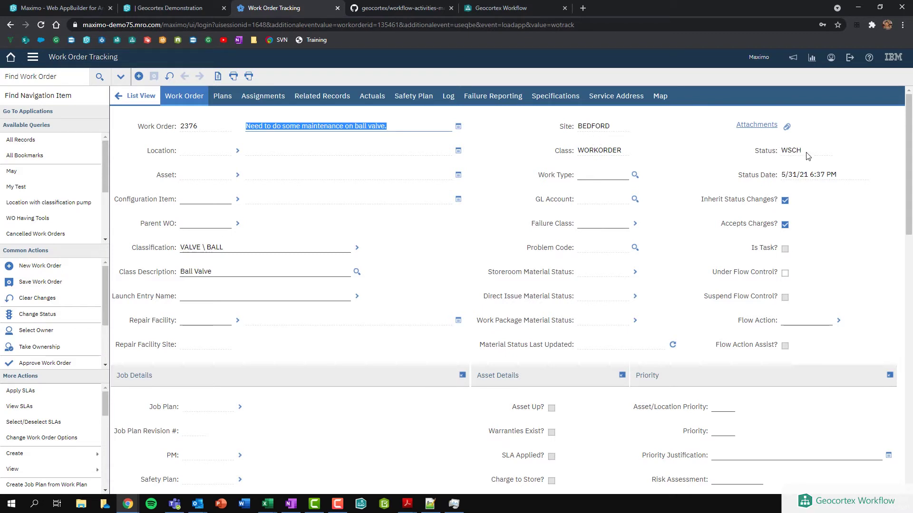
Review work order 2376's fields: VALVE \ BALL classification, status WSCH, site BEDFORD.
scroll(159, 251, "down", 1)
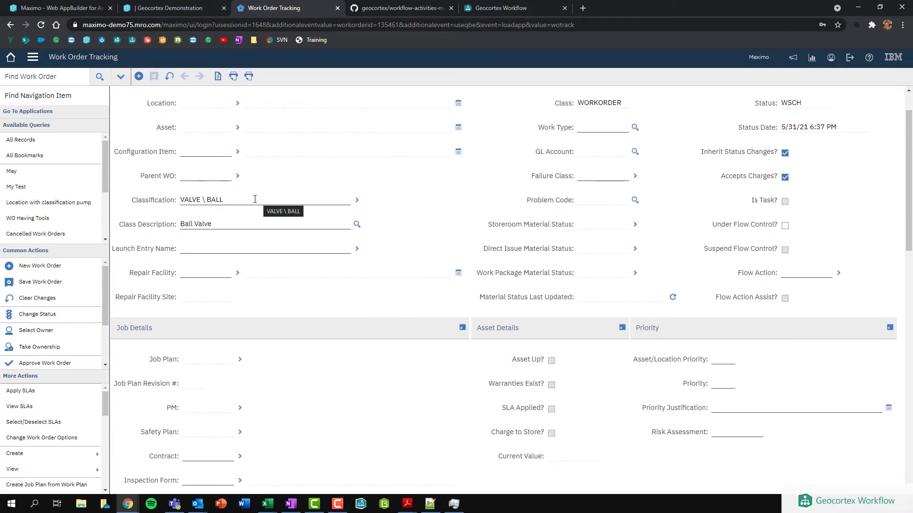
scroll(291, 225, "up", 1)
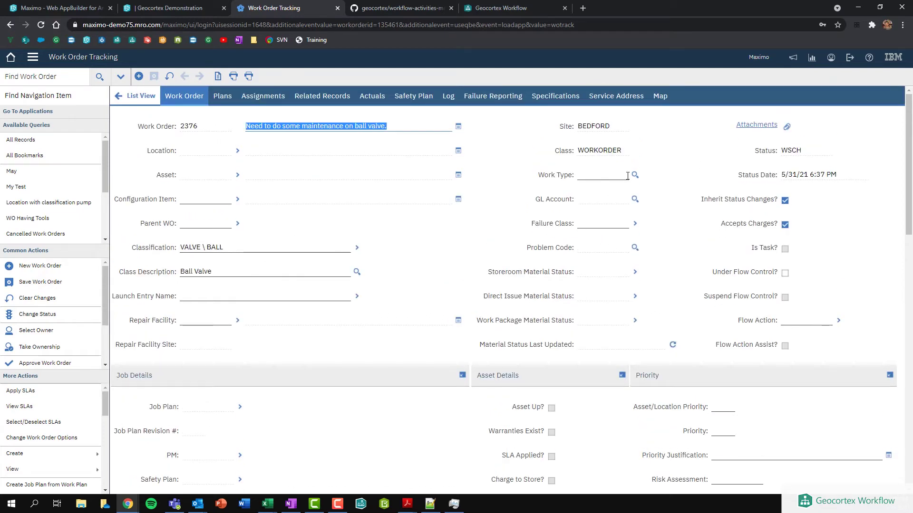
scroll(447, 226, "down", 1)
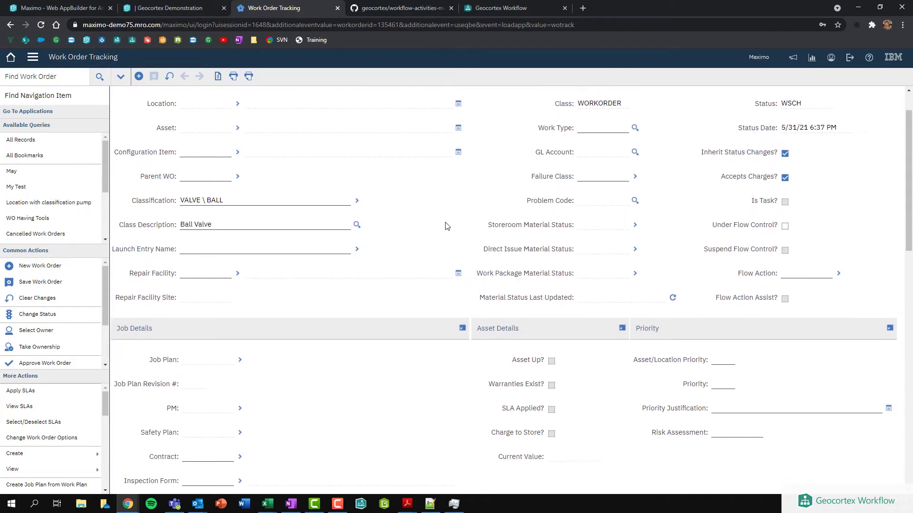
scroll(447, 226, "down", 14)
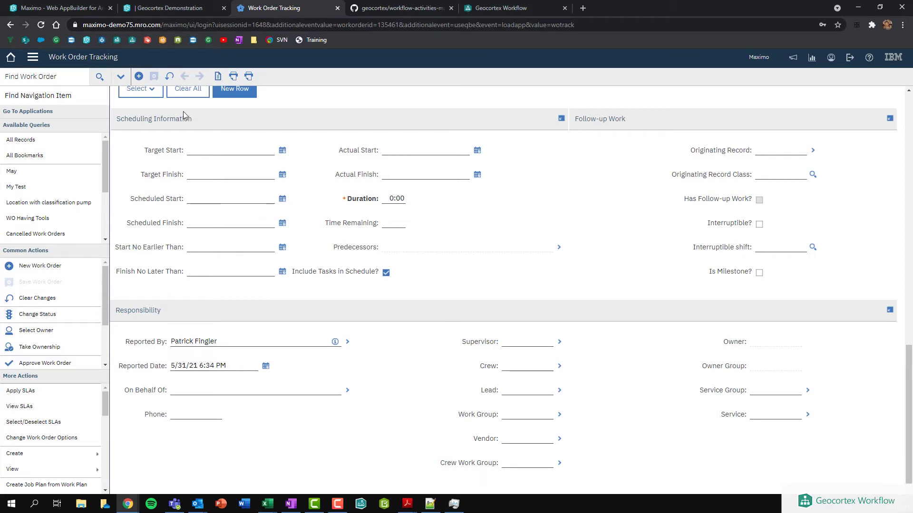
scroll(218, 150, "up", 4)
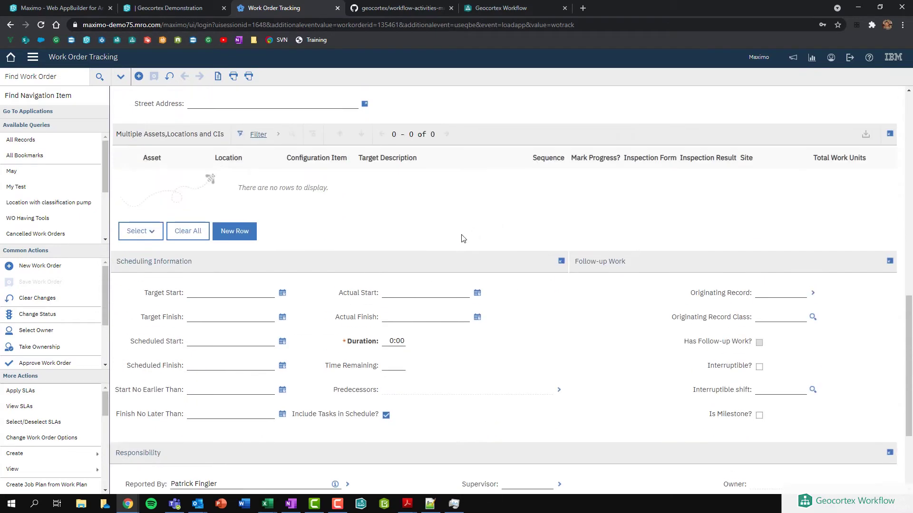
scroll(437, 243, "up", 10)
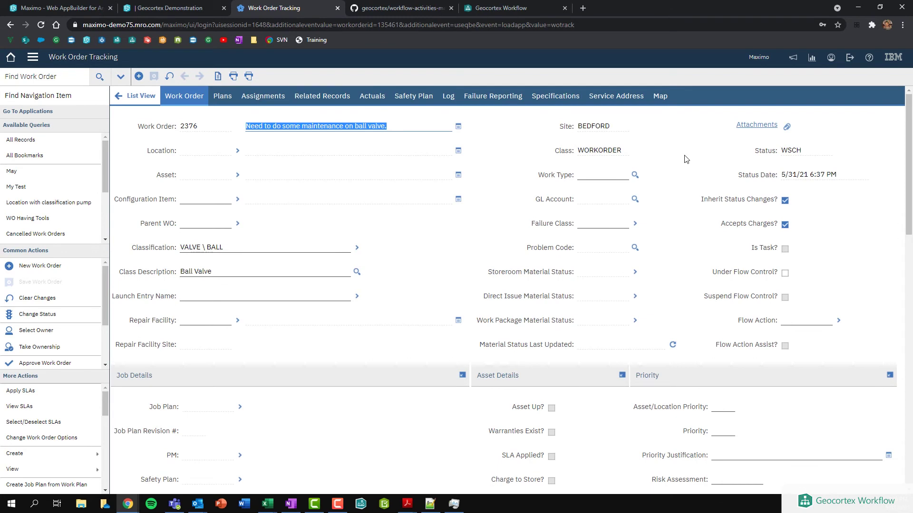
left_click(416, 231)
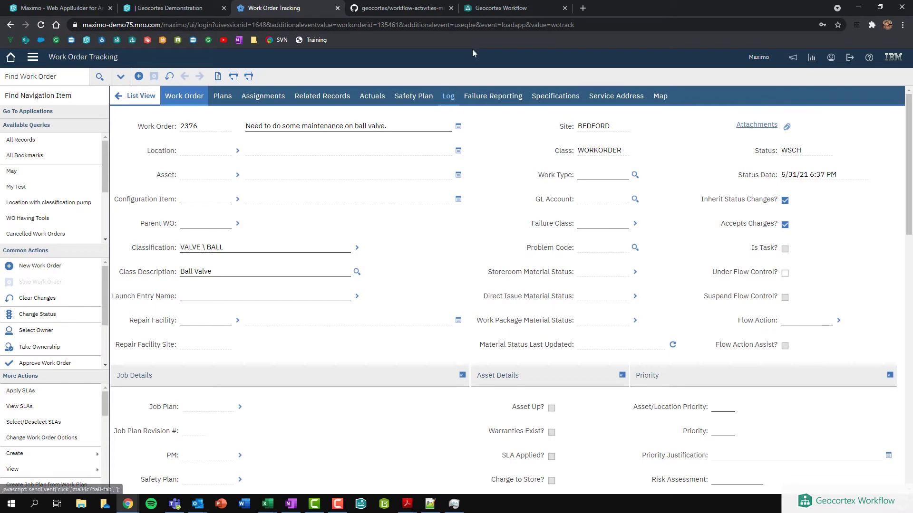
Expand the Maximo Toolbox category and drop Create Maximo Service left of the main flow.
left_click(495, 10)
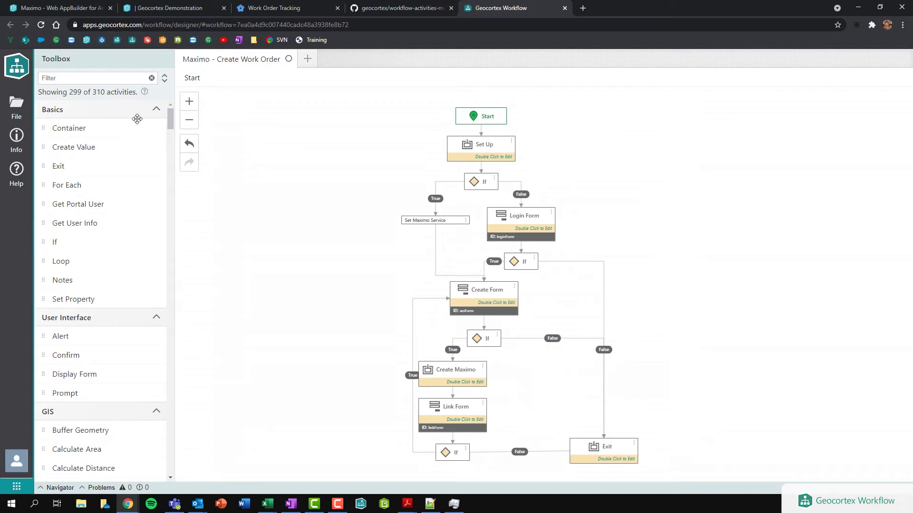
left_click(165, 81)
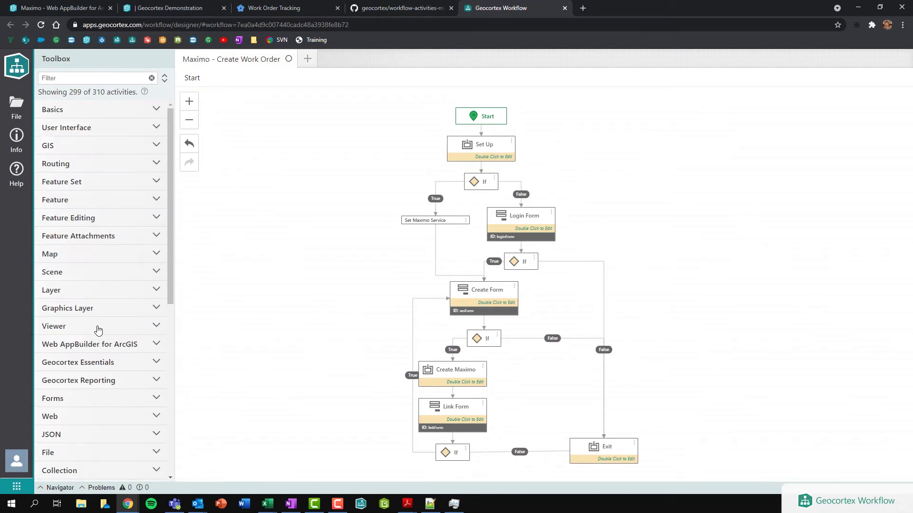
scroll(98, 329, "down", 7)
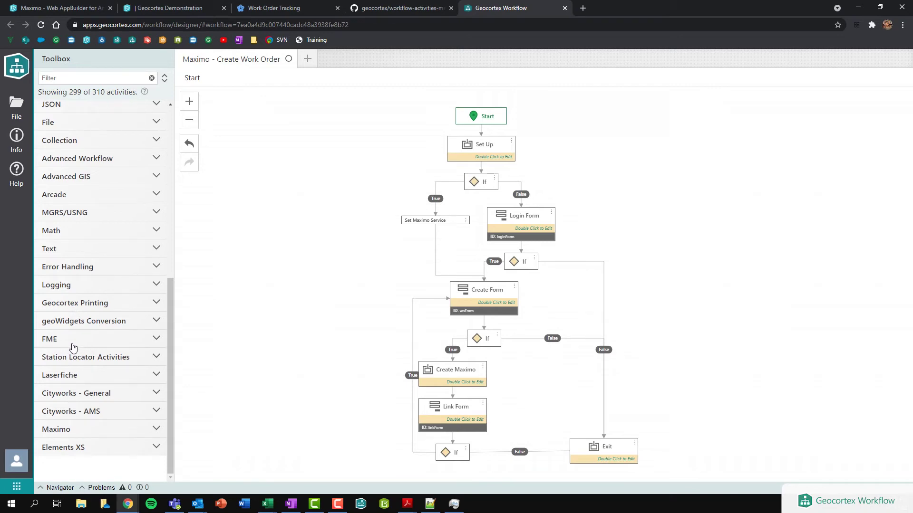
left_click(91, 430)
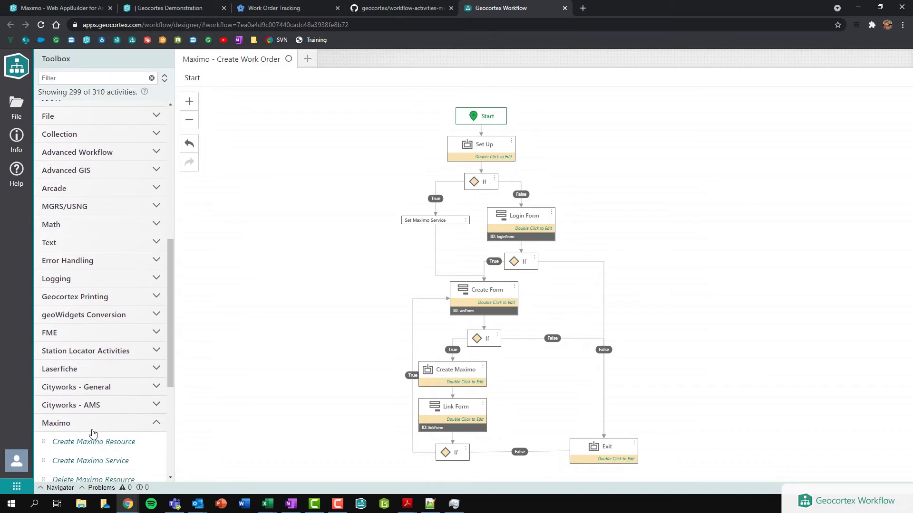
scroll(76, 380, "down", 2)
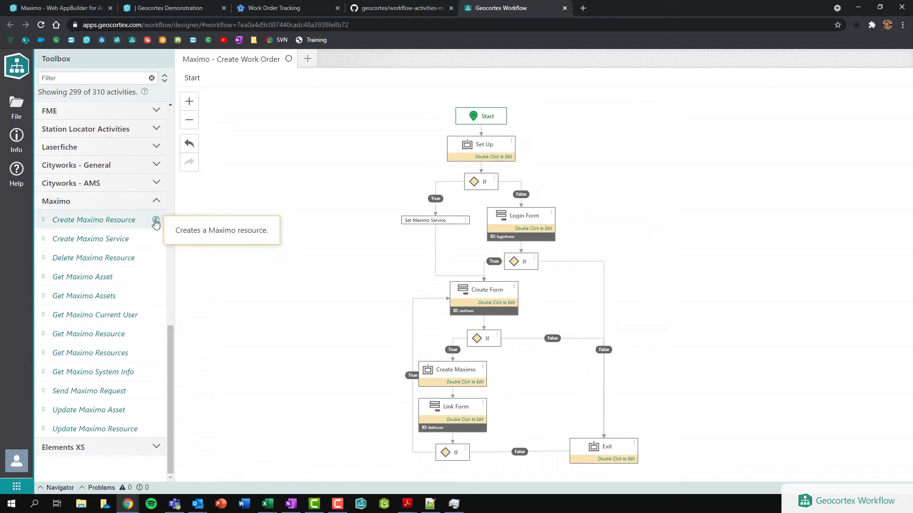
left_click_drag(116, 239, 262, 246)
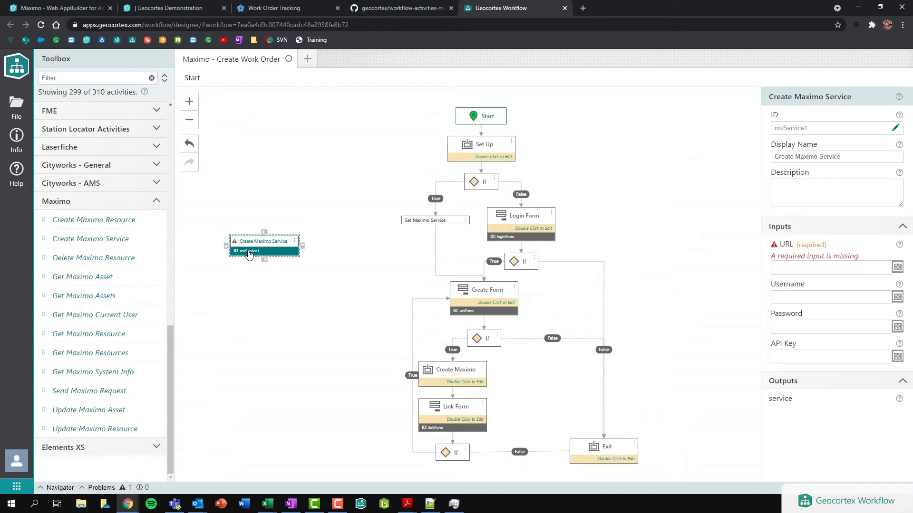
left_click(783, 297)
left_click(778, 328)
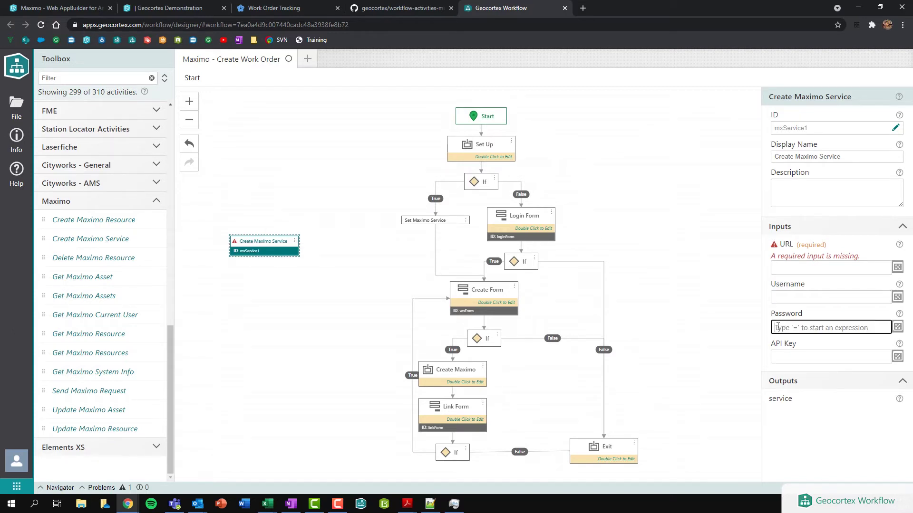
left_click(782, 359)
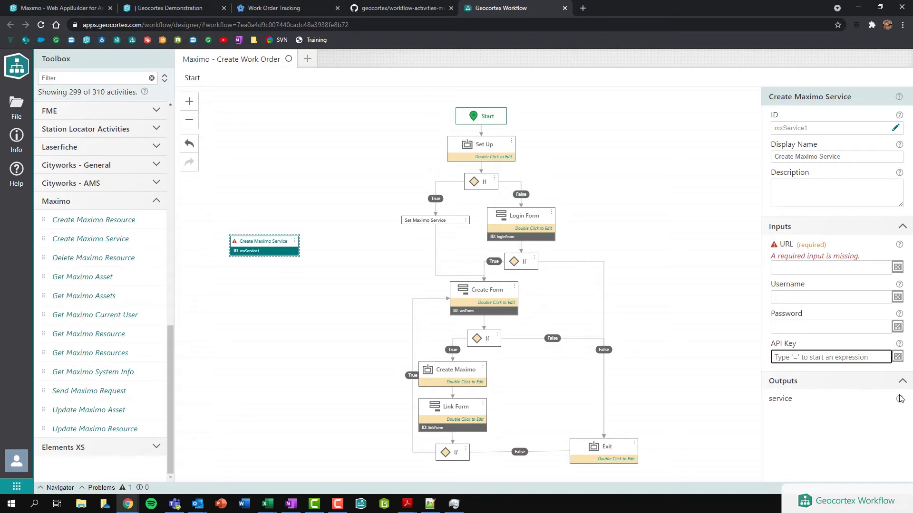
mouse_move(898, 402)
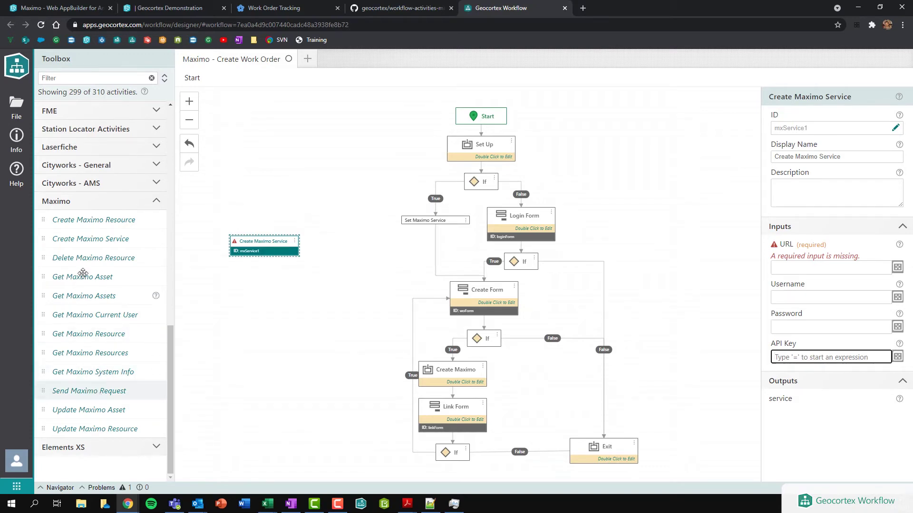
Add Get Maximo Resources below Create Maximo Service with Service =$mxService1.service.
left_click_drag(95, 351, 273, 284)
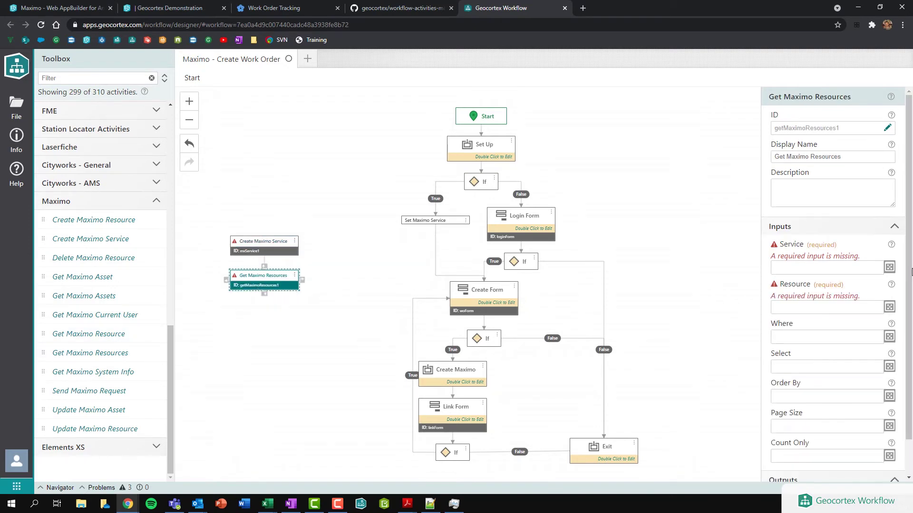
left_click(793, 268)
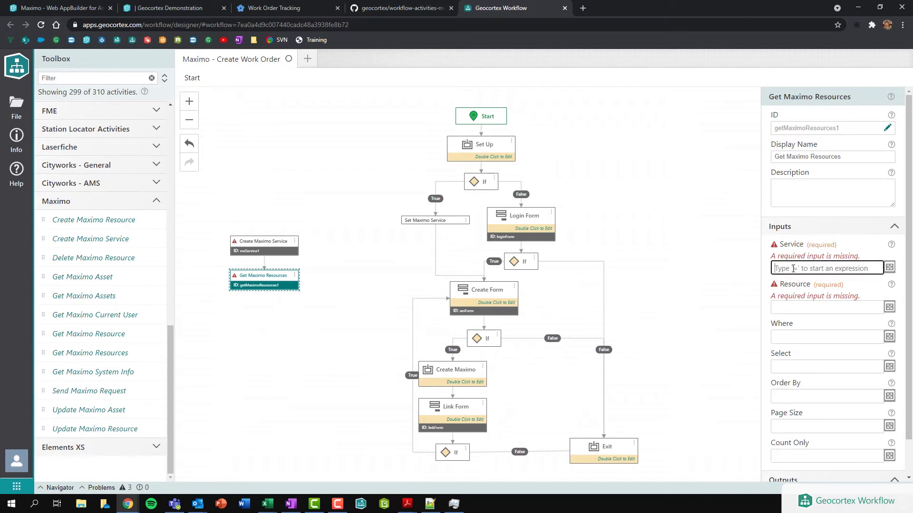
type("=$m")
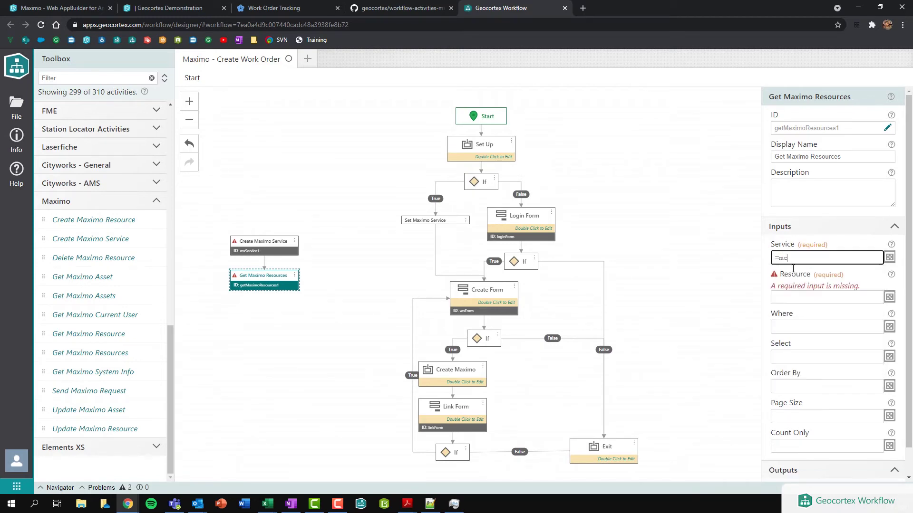
type("x")
key("Down")
key("Down")
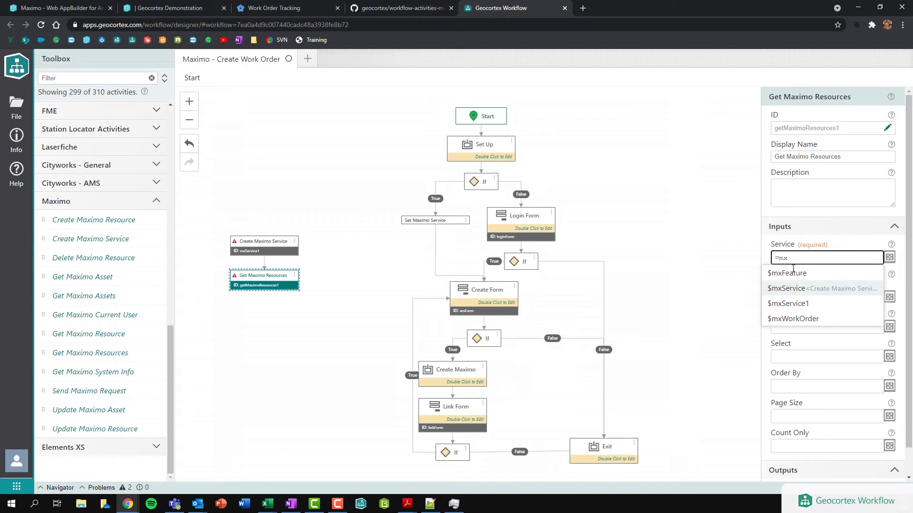
key("Return")
type(".service")
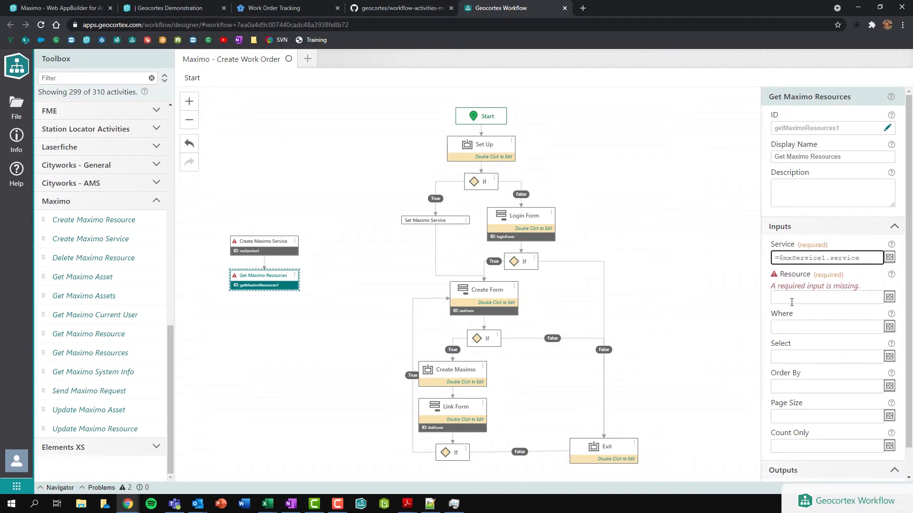
Set the Resource to mxwo and move on to the Where and Select inputs.
left_click(792, 299)
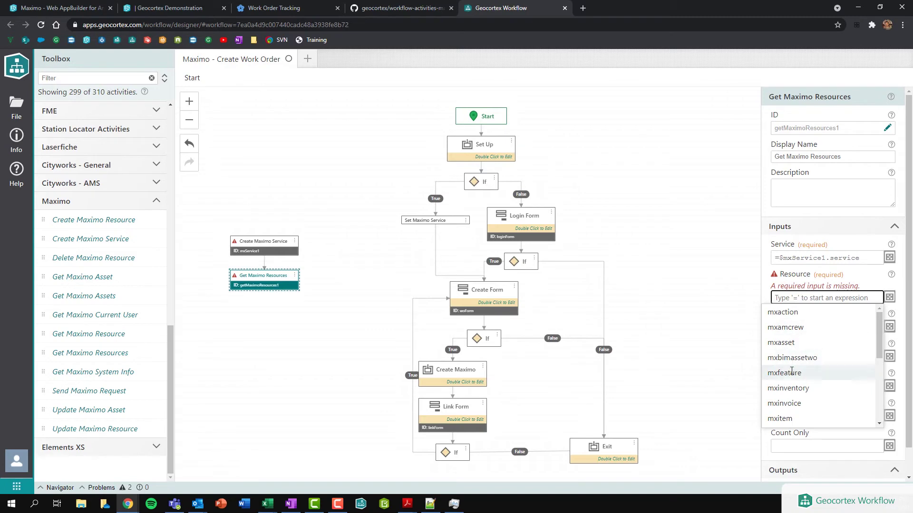
scroll(790, 369, "down", 5)
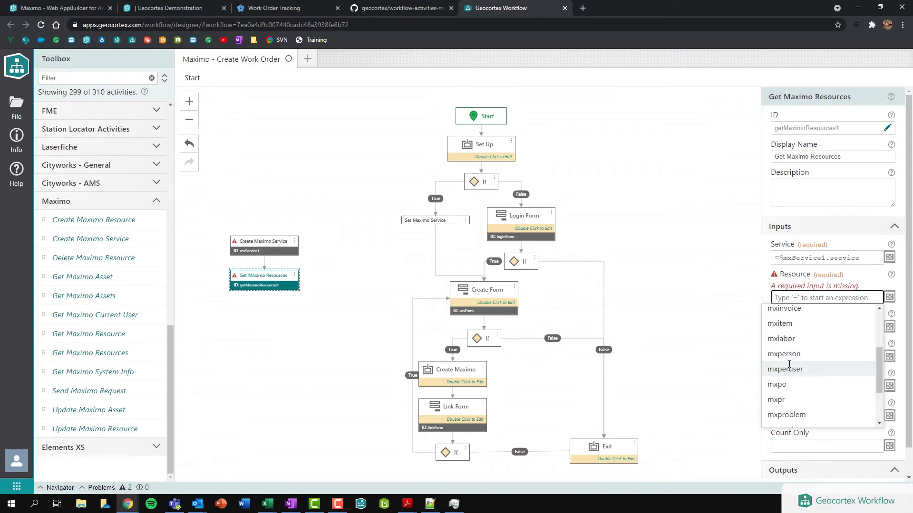
type("mxwo")
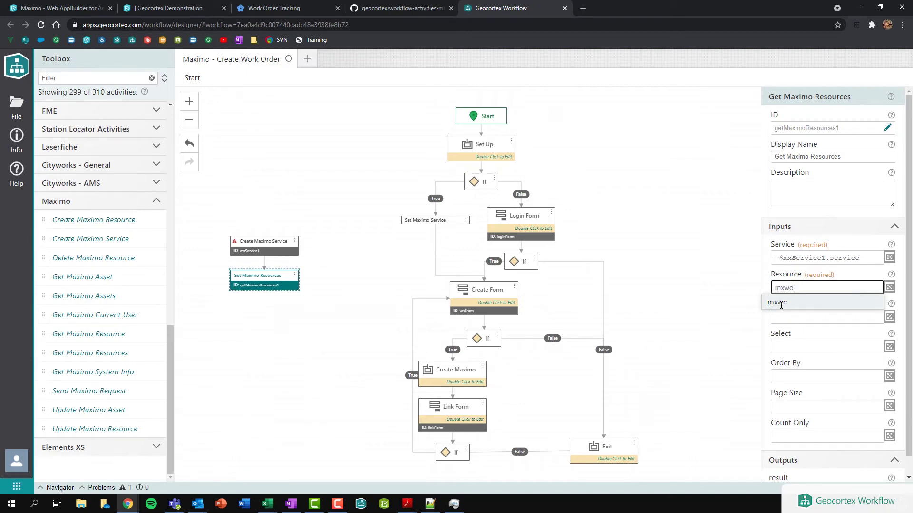
left_click(781, 303)
left_click(785, 314)
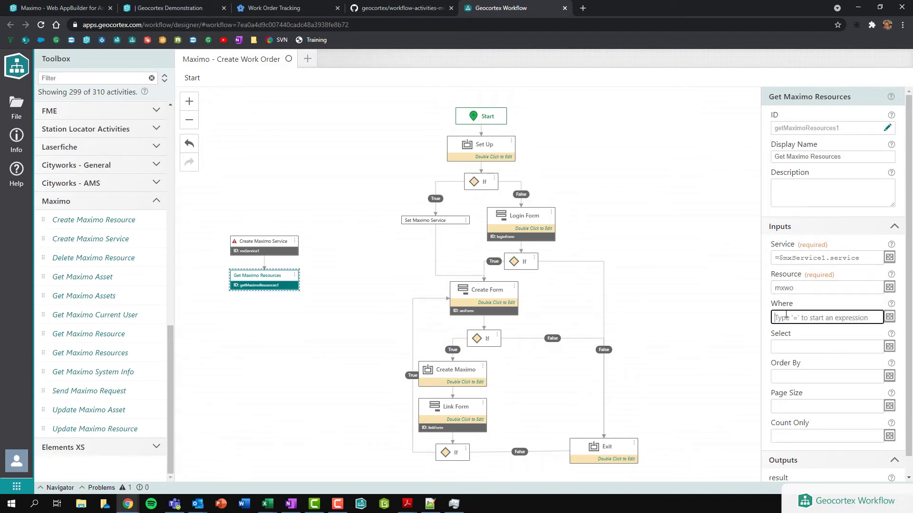
left_click(787, 348)
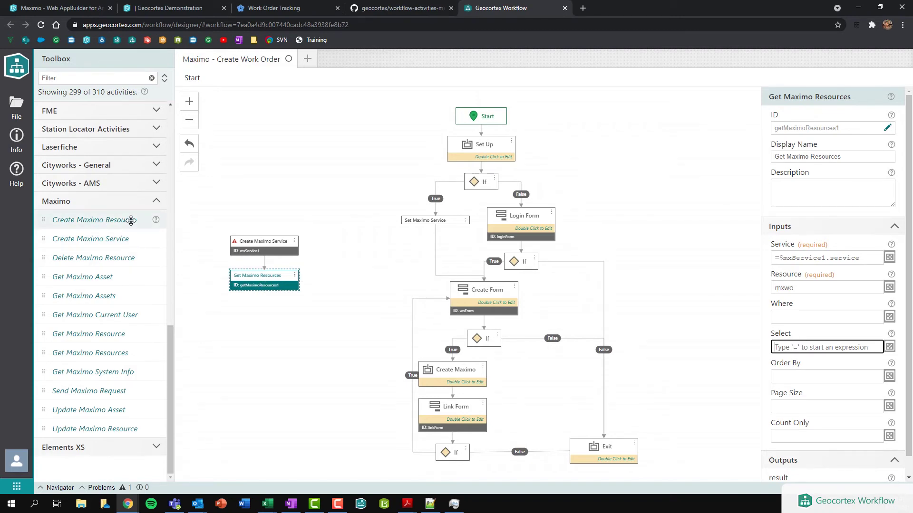
Add a Create Maximo Resource activity below Get Maximo Resources, then delete the demo Maximo activities.
mouse_move(151, 224)
left_click_drag(151, 224, 262, 289)
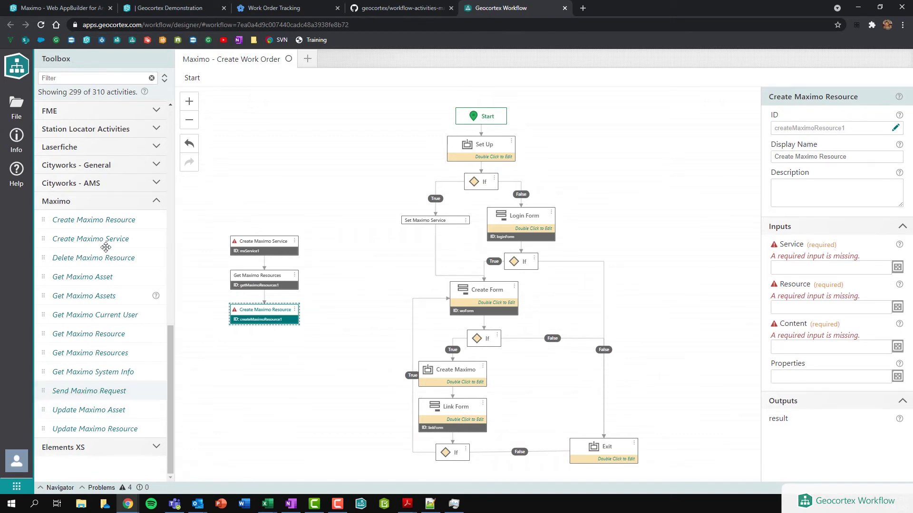
left_click(267, 248)
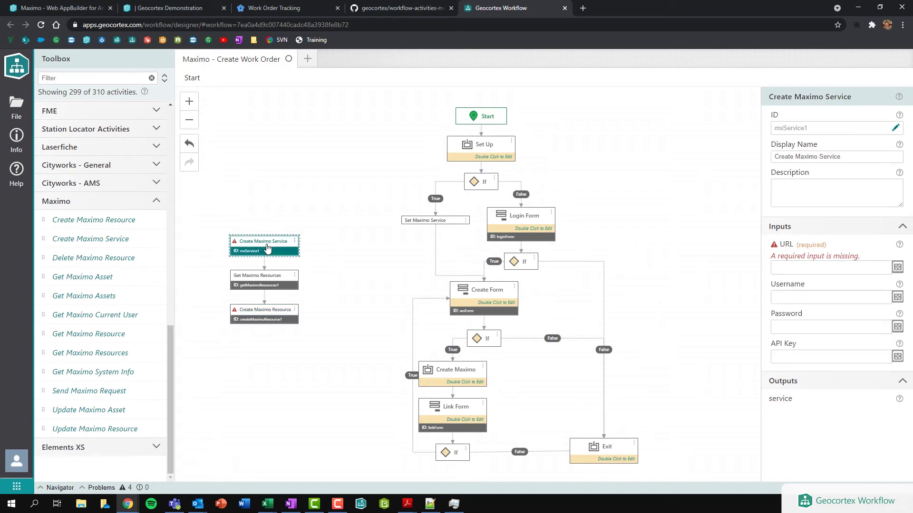
left_click(263, 285)
key("Delete")
left_click(262, 310)
key("Delete")
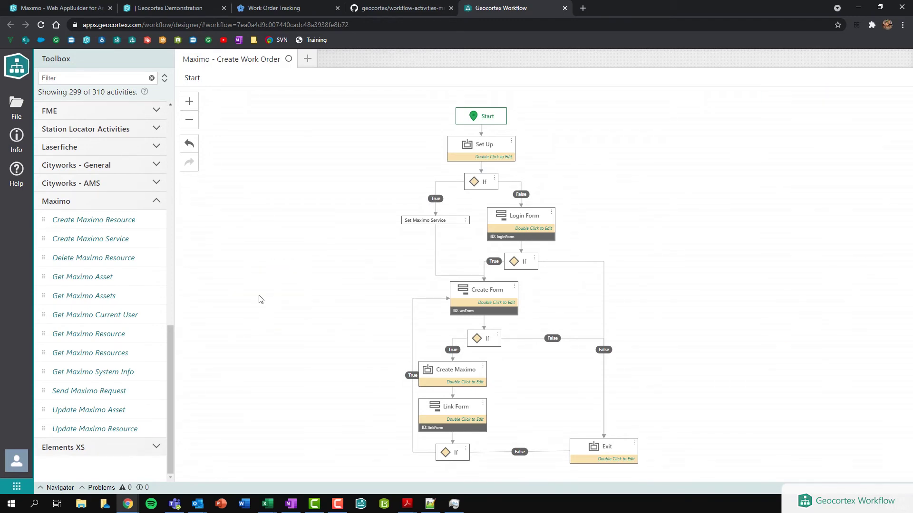
In the Create Form, review the Classification and Status dropdowns and open the status-options subworkflow.
double_click(485, 304)
left_click(345, 264)
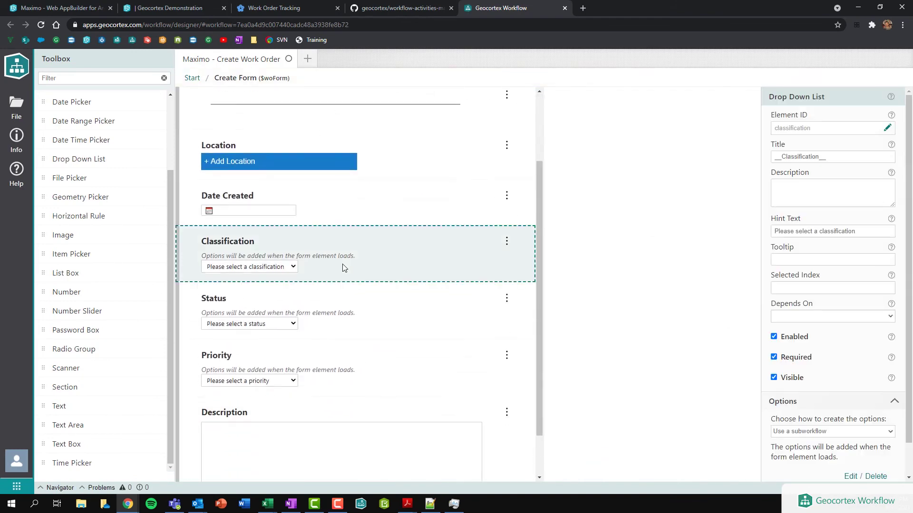
left_click(362, 312)
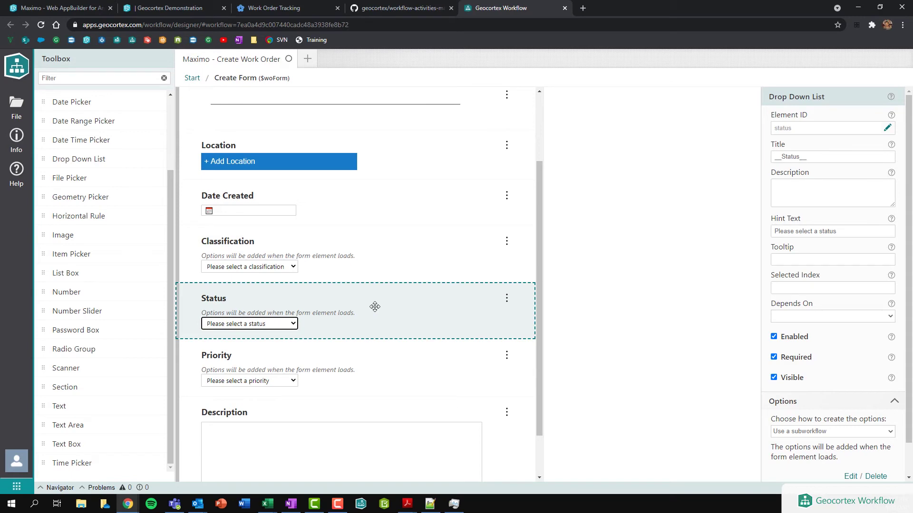
scroll(848, 428, "down", 1)
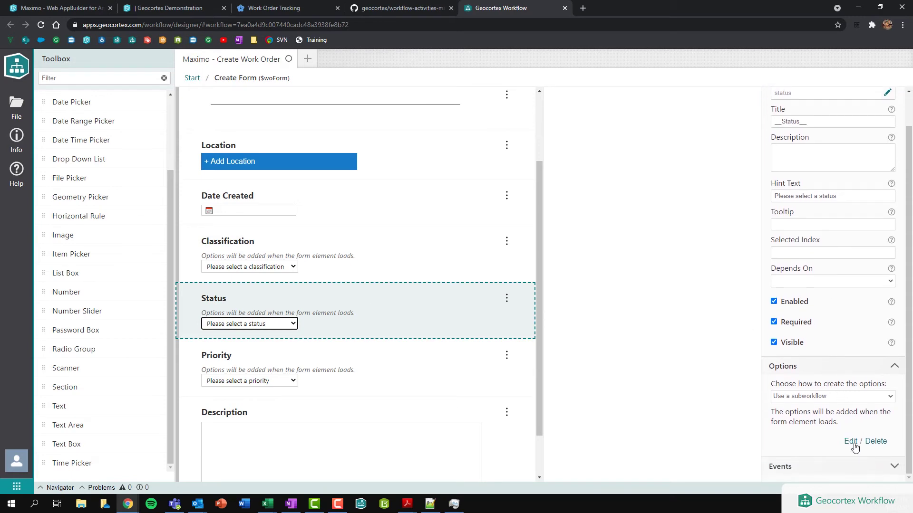
left_click(851, 442)
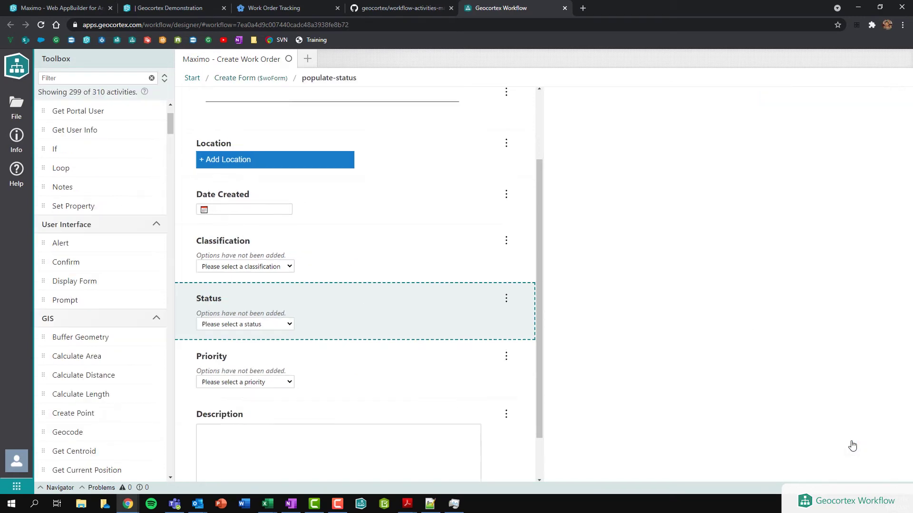
Inspect Get Work Order Status: the mxdomain resource and the Where condition domainid = WOSTATUS.
left_click(523, 172)
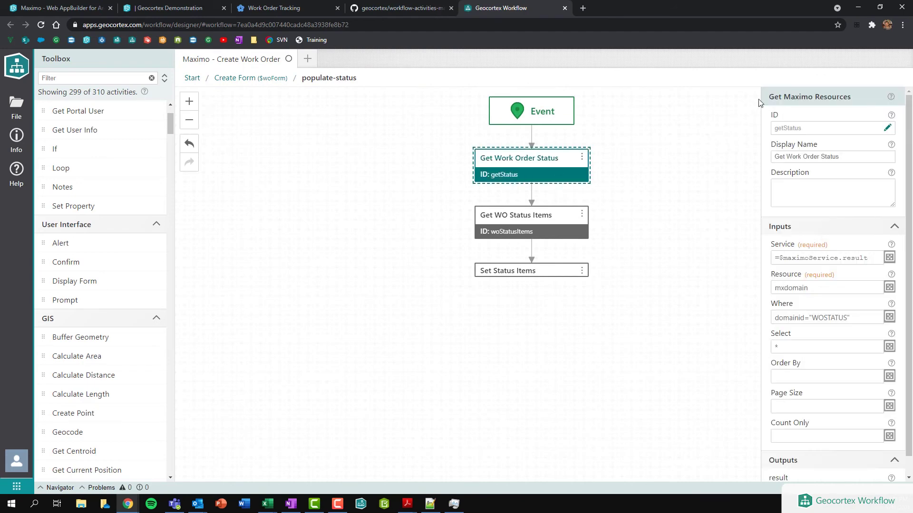
left_click_drag(769, 96, 851, 98)
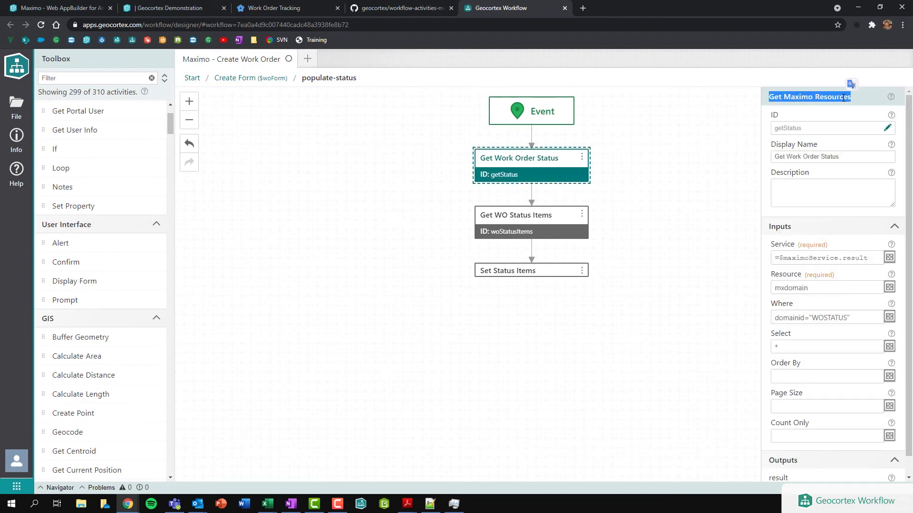
left_click(846, 80)
left_click(821, 288)
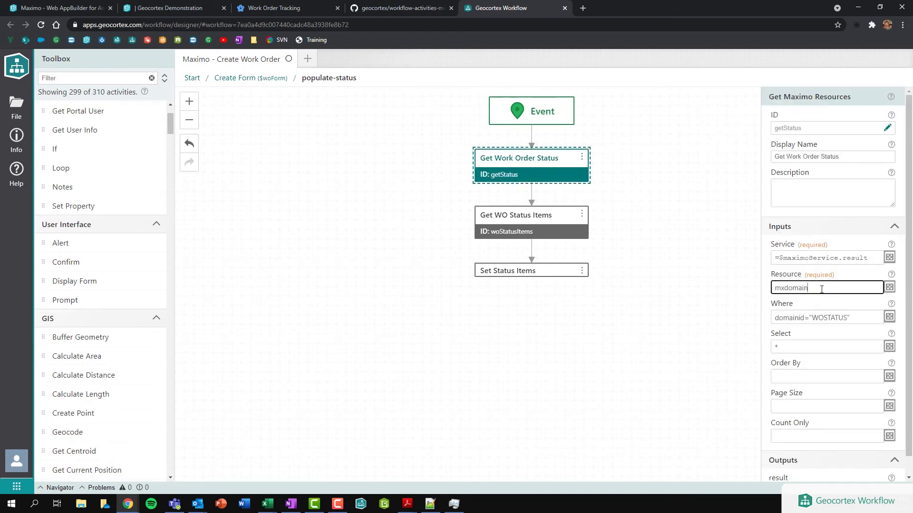
double_click(807, 289)
key("Right")
double_click(819, 290)
key("Right")
left_click_drag(777, 320, 806, 319)
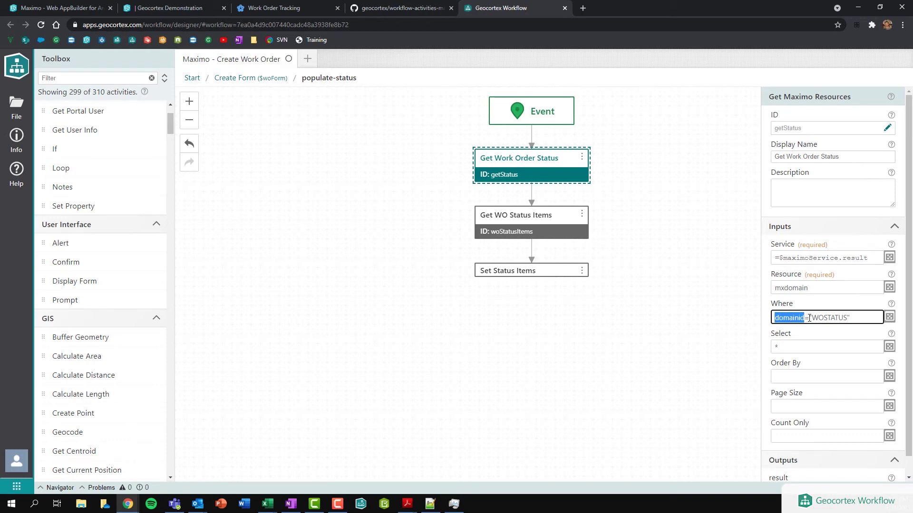
left_click_drag(811, 318, 843, 319)
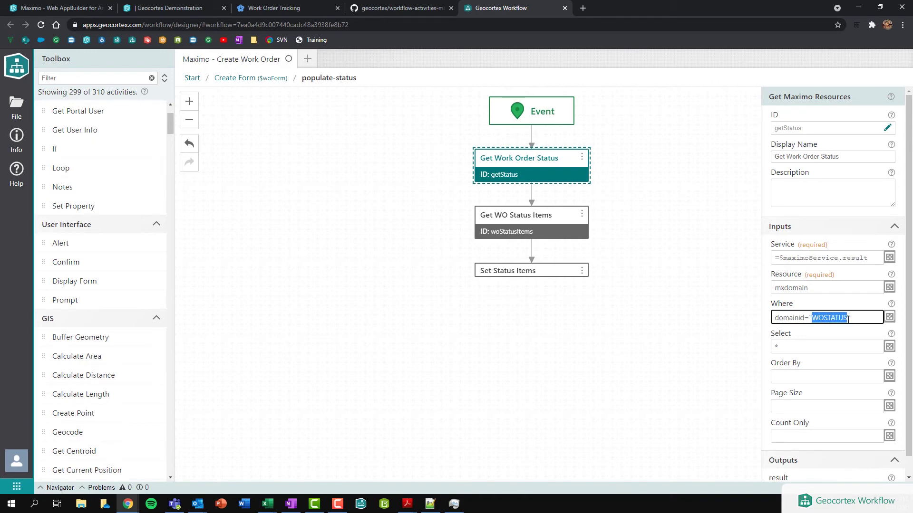
left_click(847, 319)
Review Get WO Status Items, return to the main workflow diagram, and switch to GitHub.
left_click(511, 229)
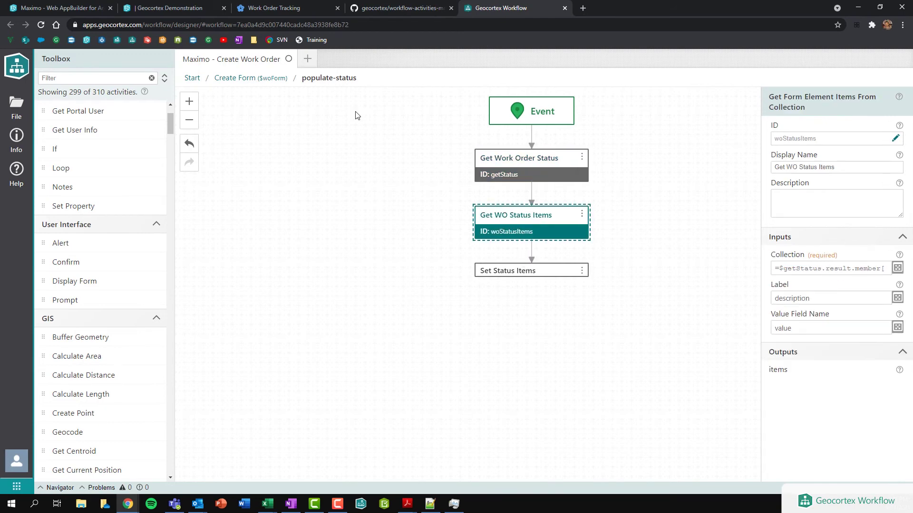
left_click(280, 80)
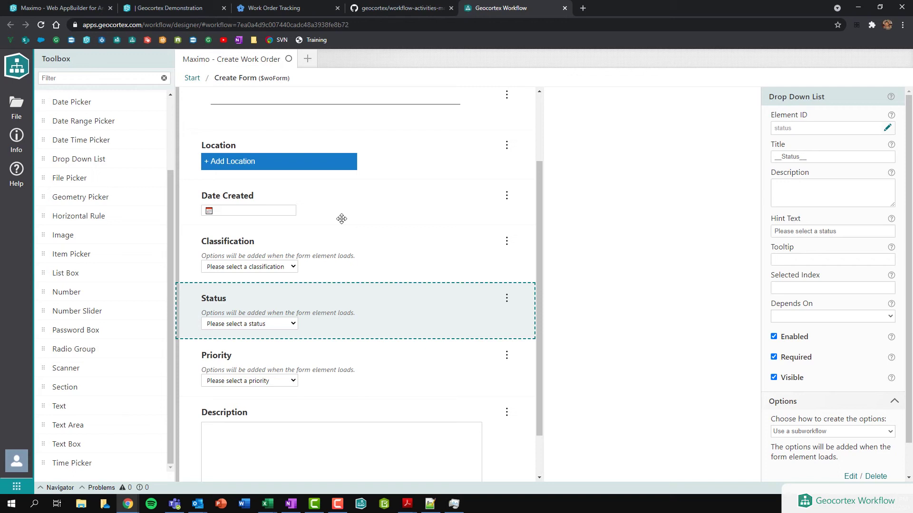
left_click(192, 78)
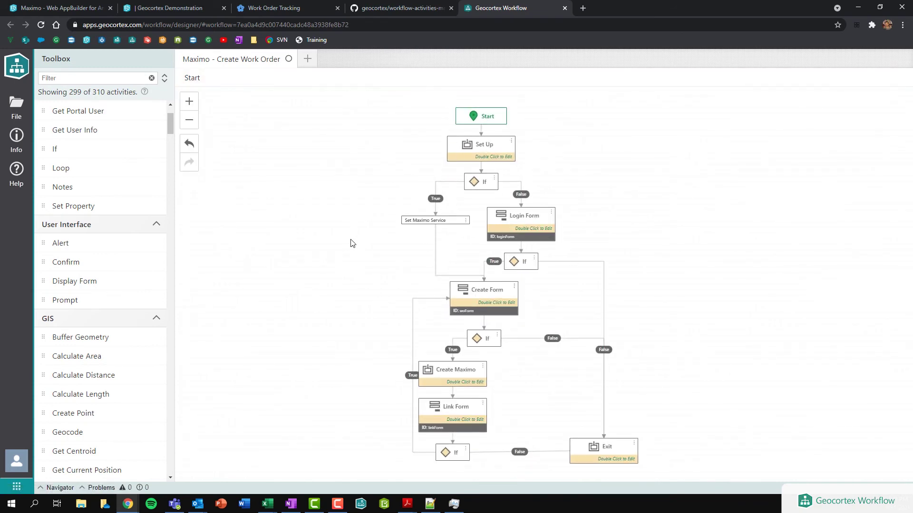
left_click(386, 8)
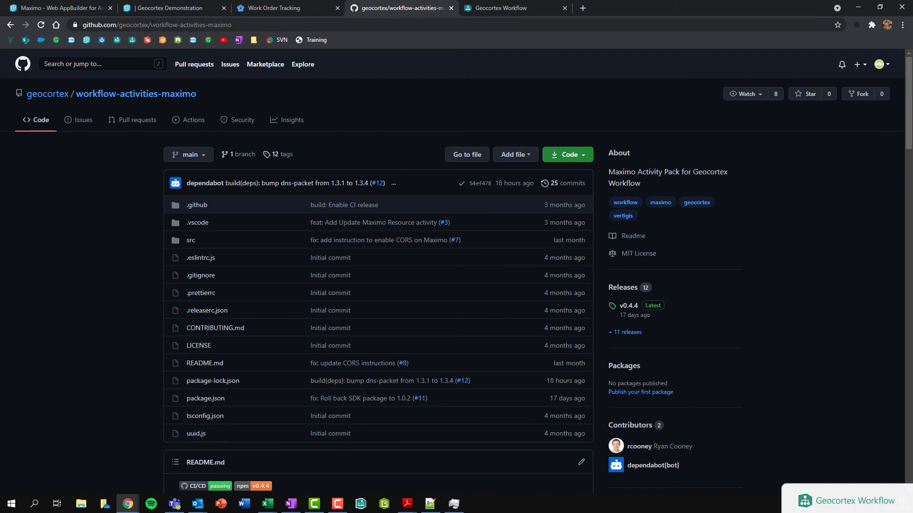
Go to the geocortex GitHub organization and open the workflow-activities-maximo repository.
left_click_drag(194, 25, 354, 30)
key("BackSpace")
key("Return")
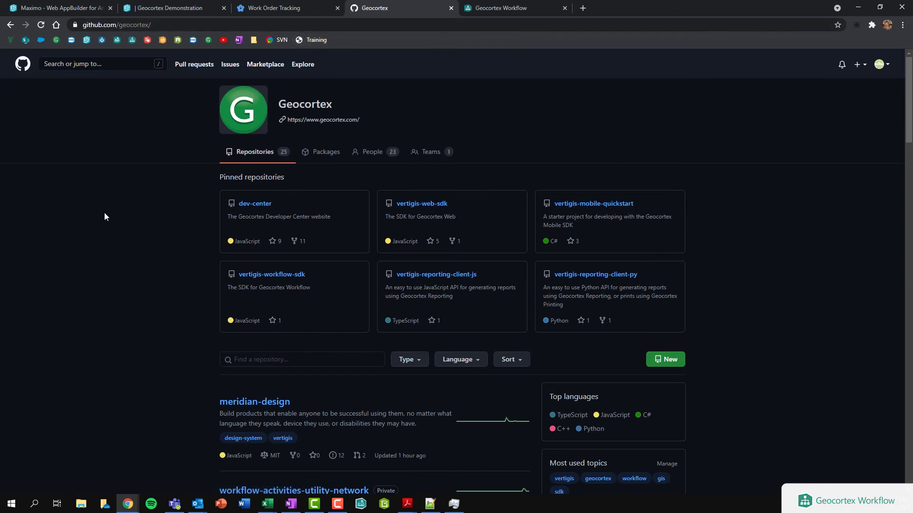
key("ctrl+f")
type("maximo")
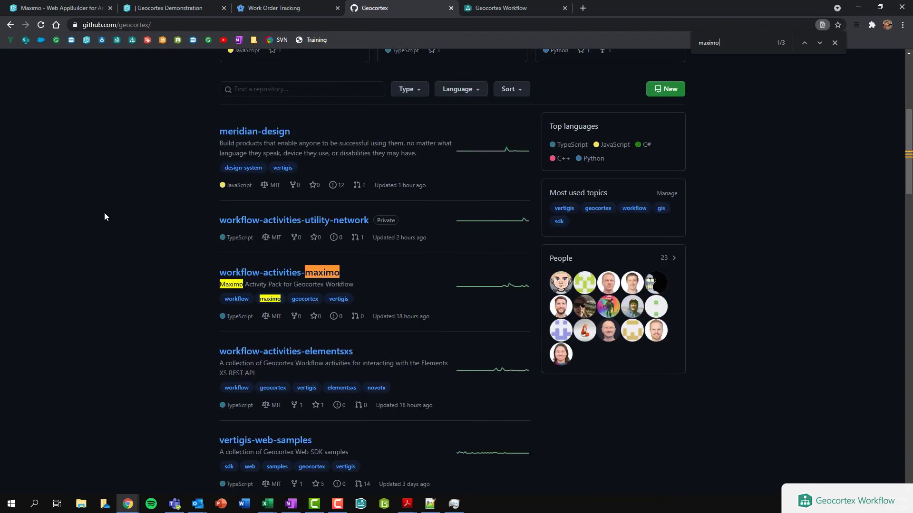
left_click(266, 274)
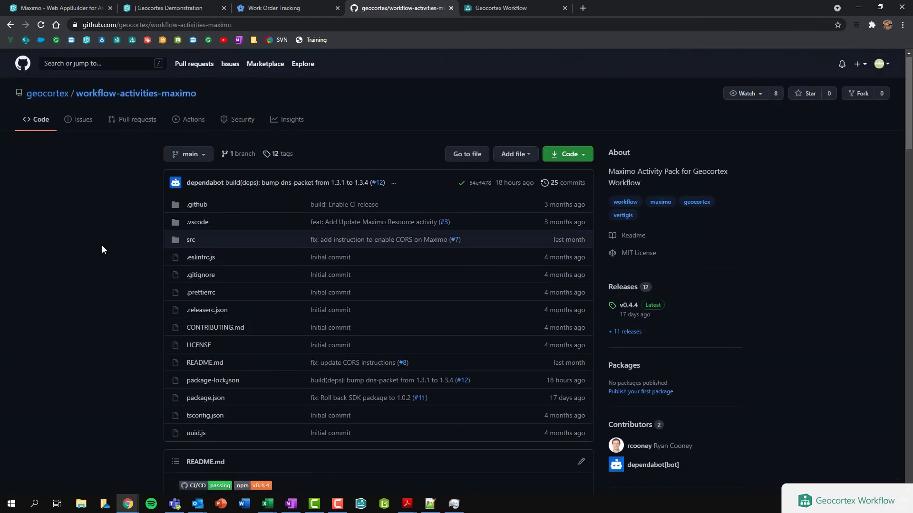
Copy the latest unpkg activity pack manifest link from the README's Usage section.
scroll(102, 246, "down", 2)
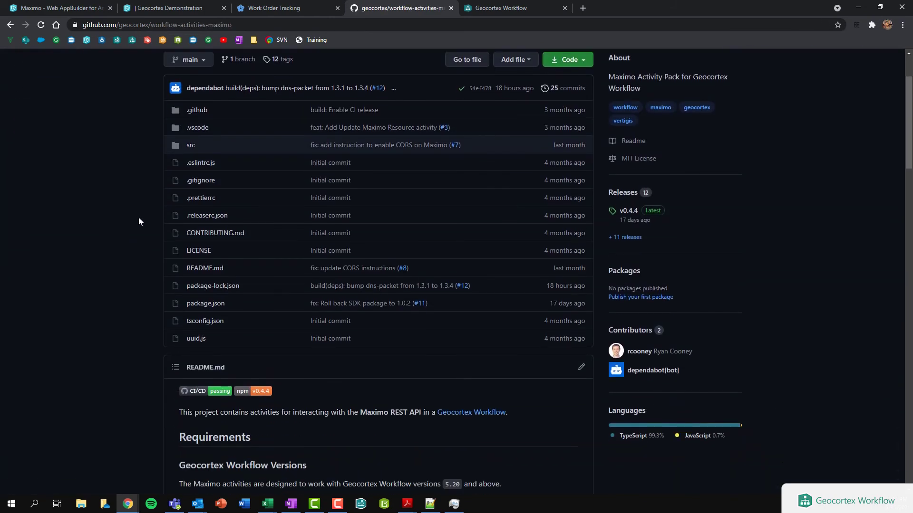
scroll(259, 232, "down", 6)
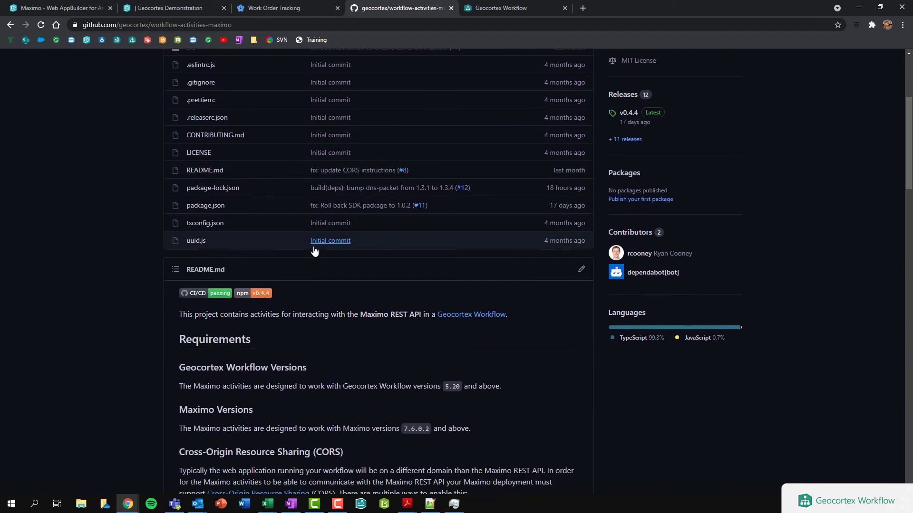
scroll(386, 212, "down", 10)
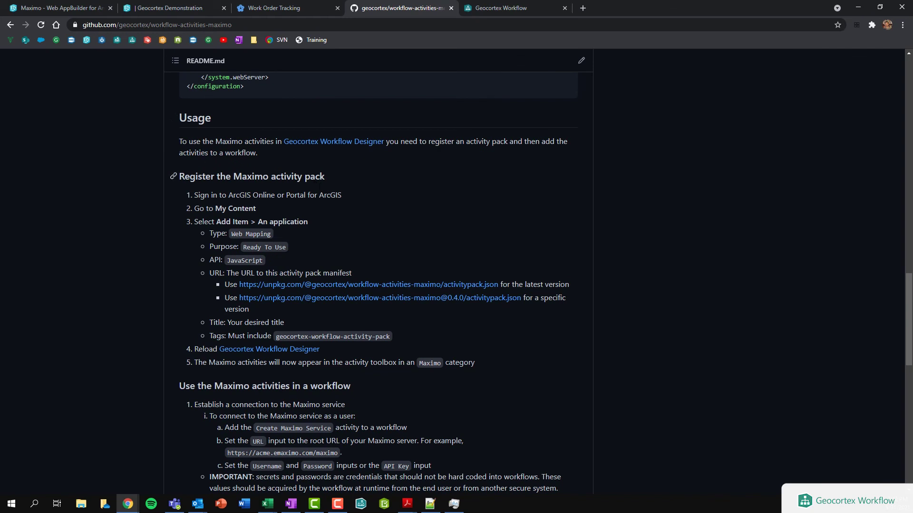
right_click(371, 284)
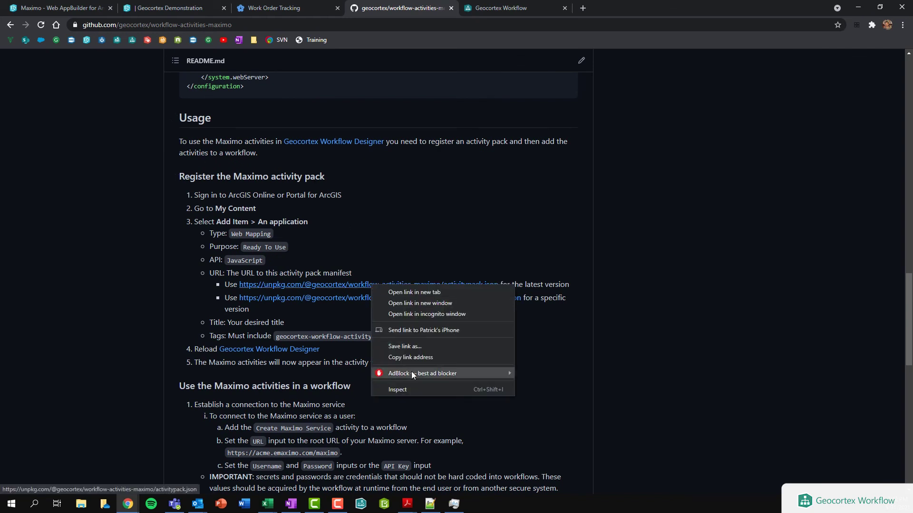
left_click(410, 356)
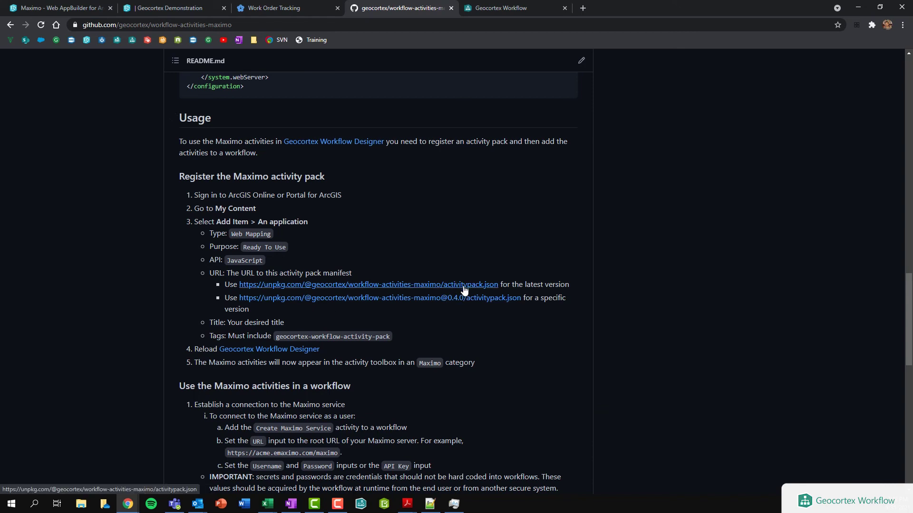
left_click(584, 11)
Sign in to the latitudegeo ArcGIS Online site and start adding an application item from Content.
type("la")
key("Return")
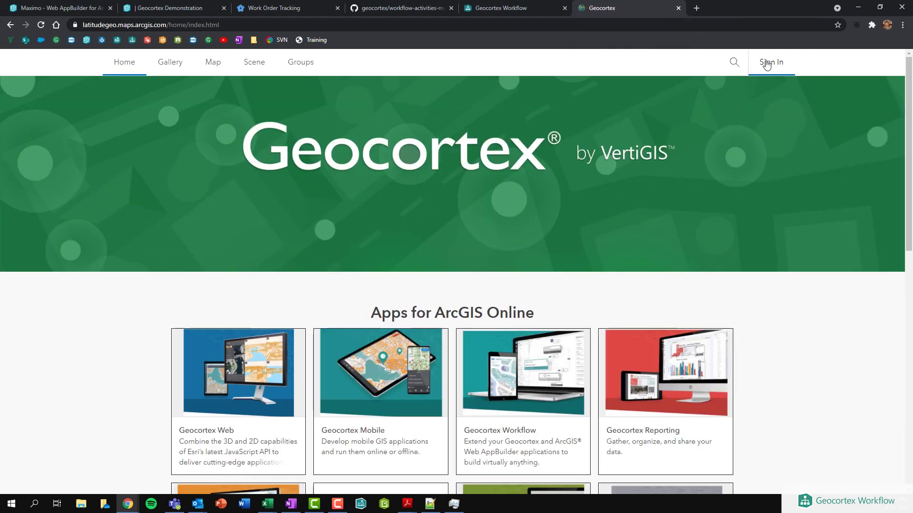
left_click(767, 65)
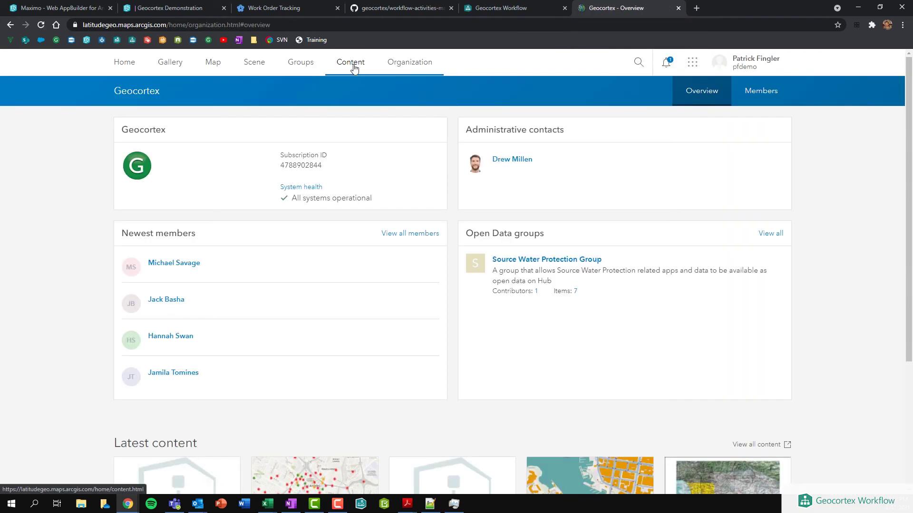
left_click(354, 68)
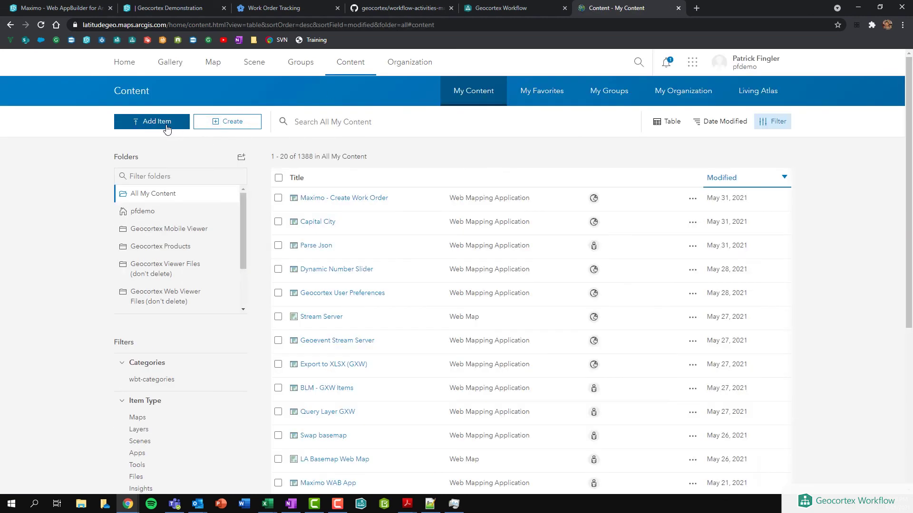
left_click(166, 126)
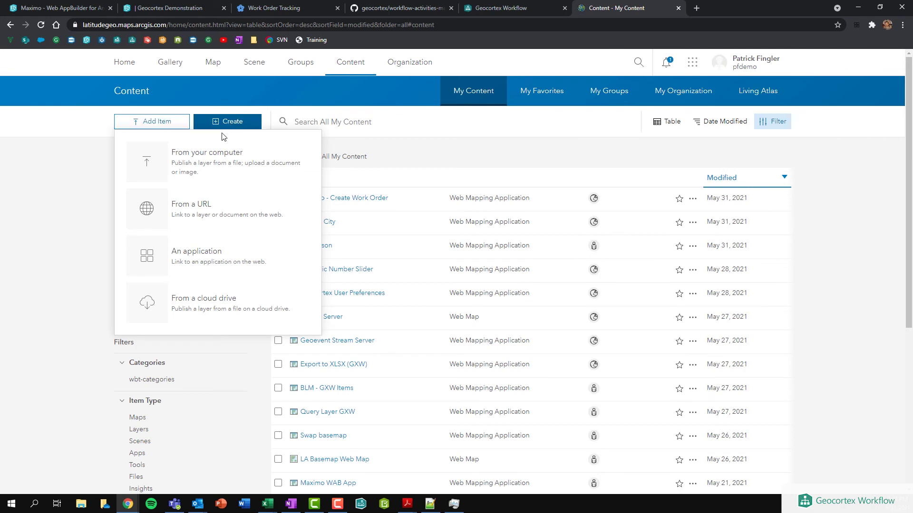
left_click(217, 256)
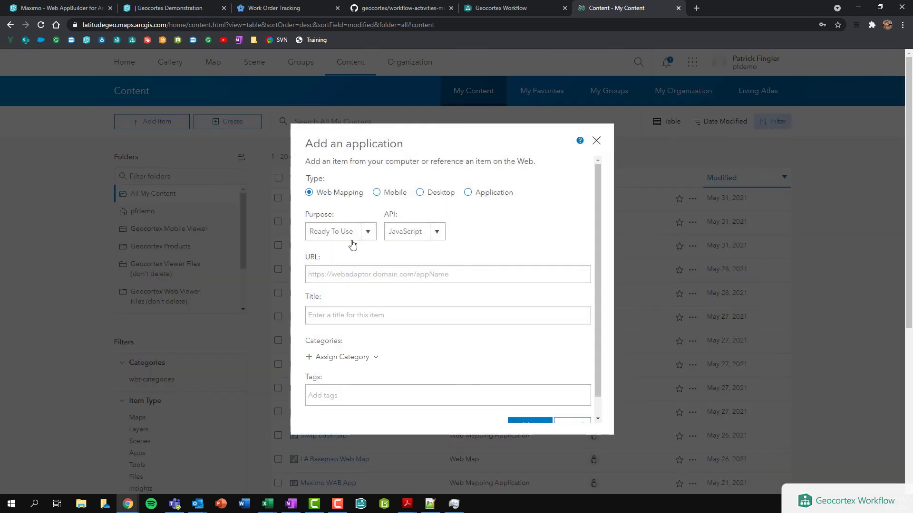
Paste the manifest URL, title it 'Maximo Activity Pack', and tag it geocortex-workflow-activity-pack.
left_click(357, 278)
key("ctrl+v")
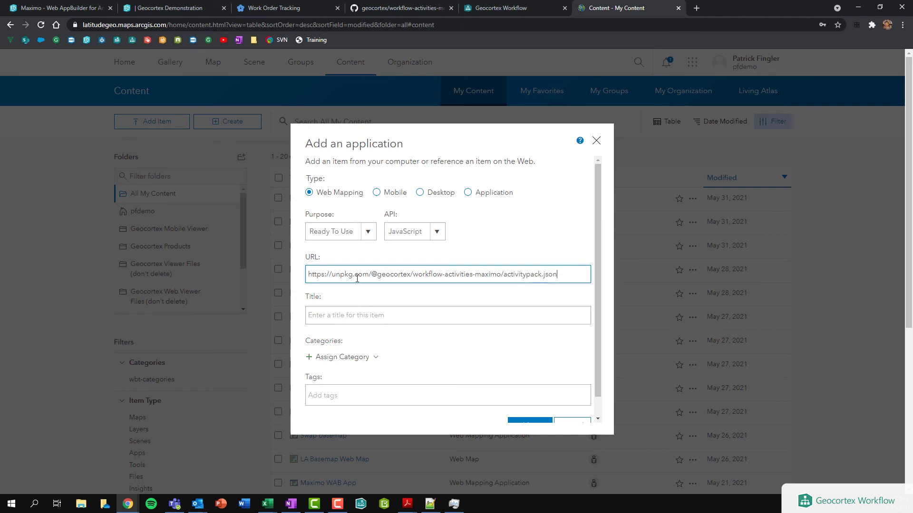
left_click(371, 321)
left_click_drag(352, 308, 266, 310)
type("Maximo Activity Pack")
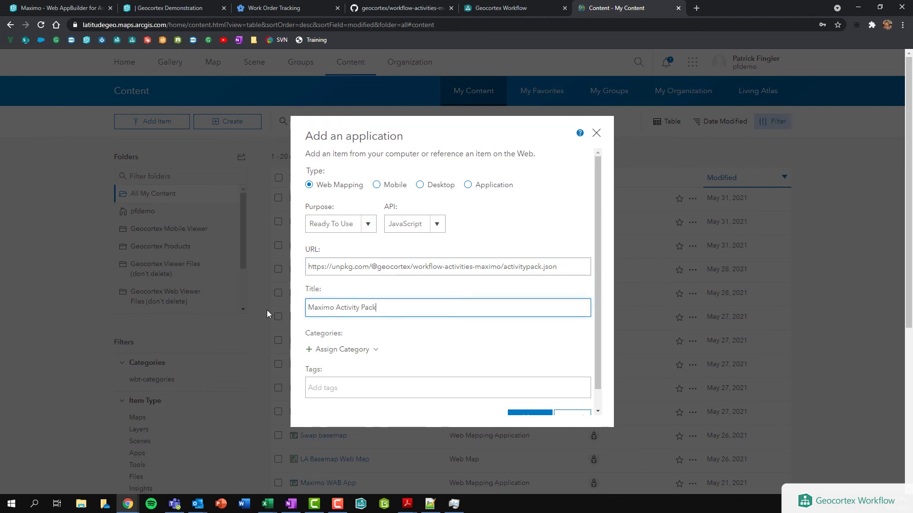
left_click(351, 389)
type("geocortex-w")
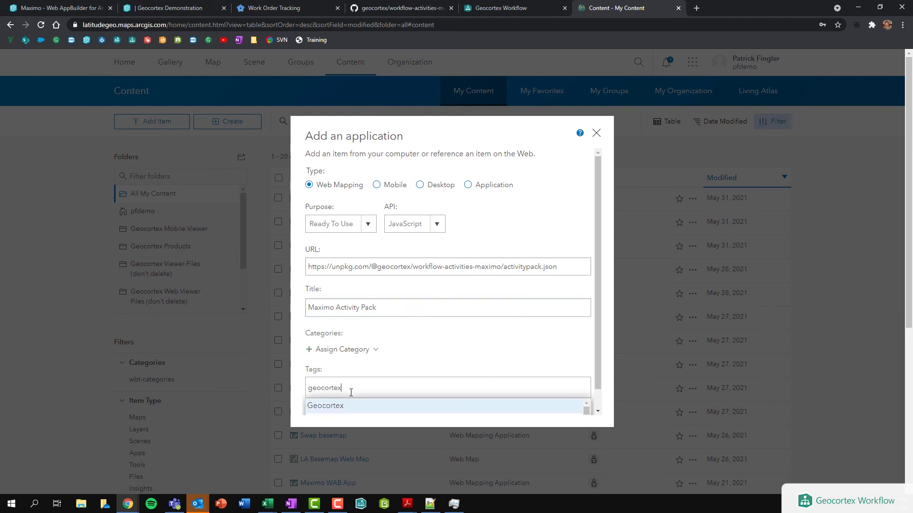
left_click(378, 408)
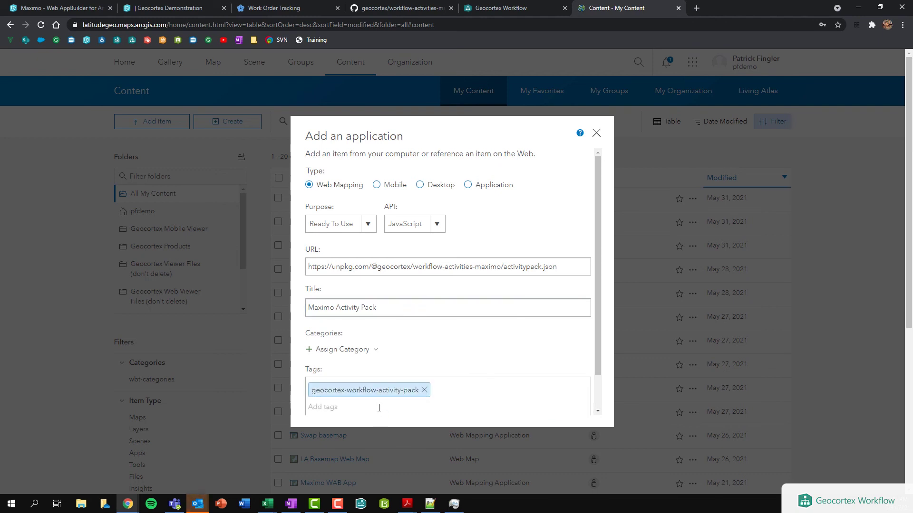
scroll(428, 380, "down", 1)
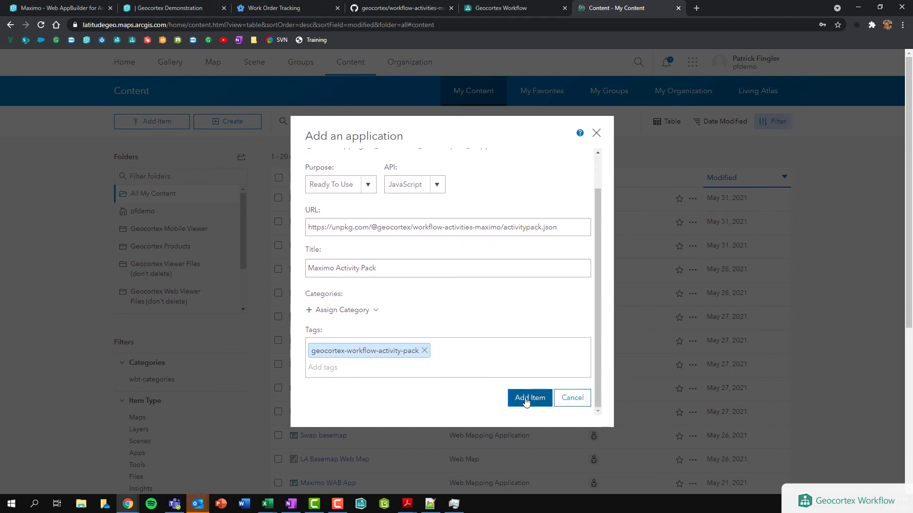